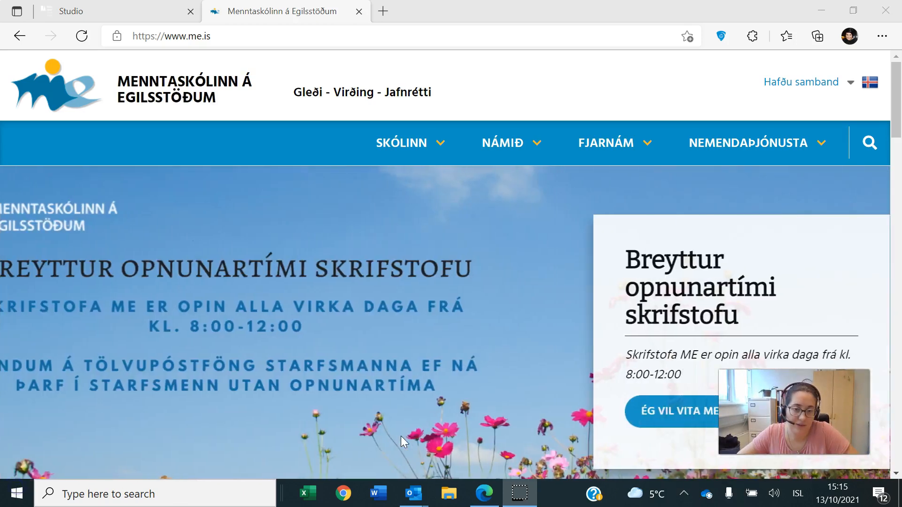
- Open the PDF "Lesblinda - skilgreiningar, einkenni og urraedi" from the recent files in File Explorer
left_click(448, 495)
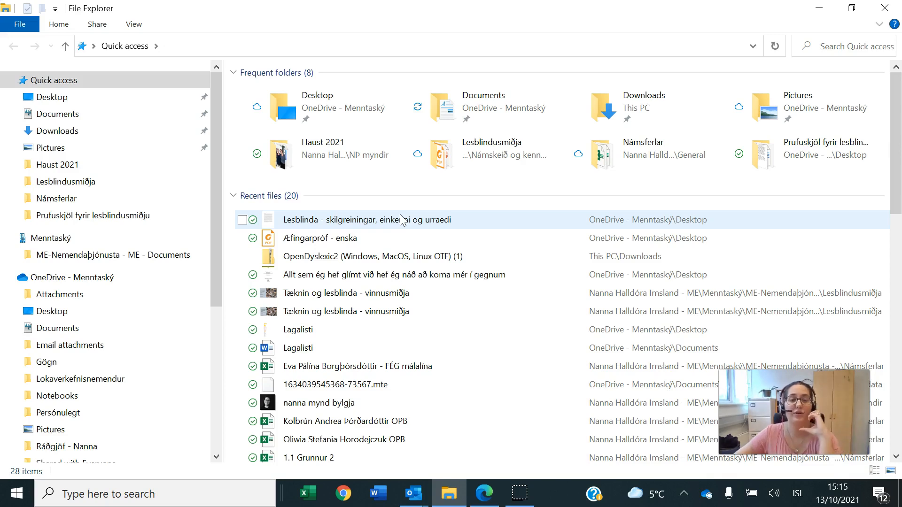
left_click(355, 220)
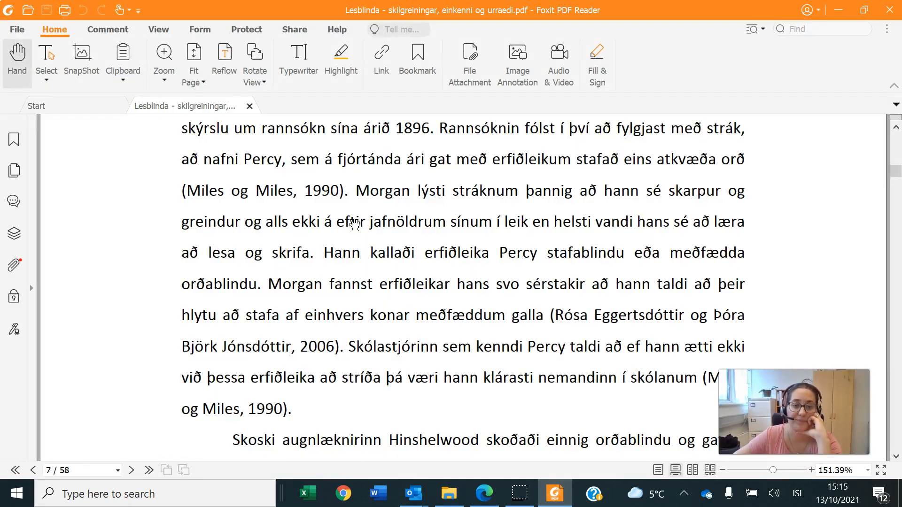
- Look through pages 6 and 7 of the PDF, ending at section 2, "Fyrstu skýringar á lesblindu"
scroll(616, 376, "up", 8)
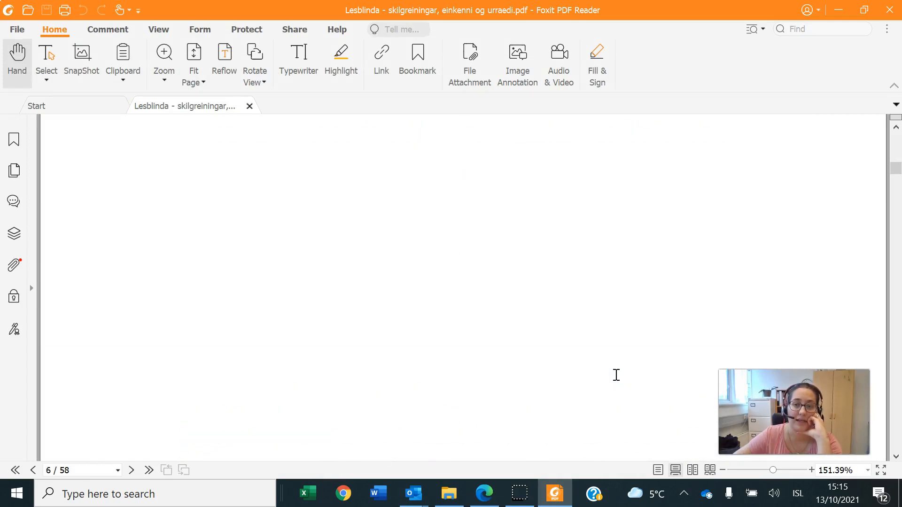
scroll(630, 246, "up", 5)
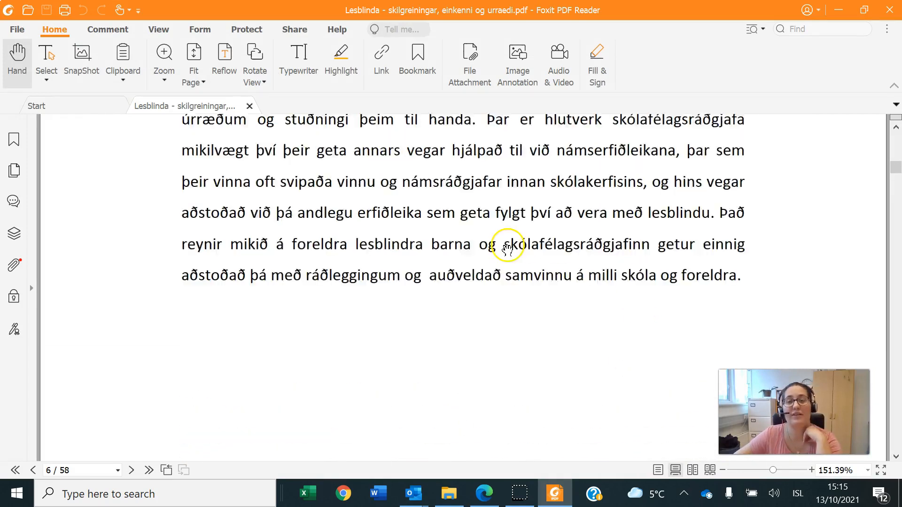
scroll(508, 245, "up", 3)
scroll(508, 247, "down", 7)
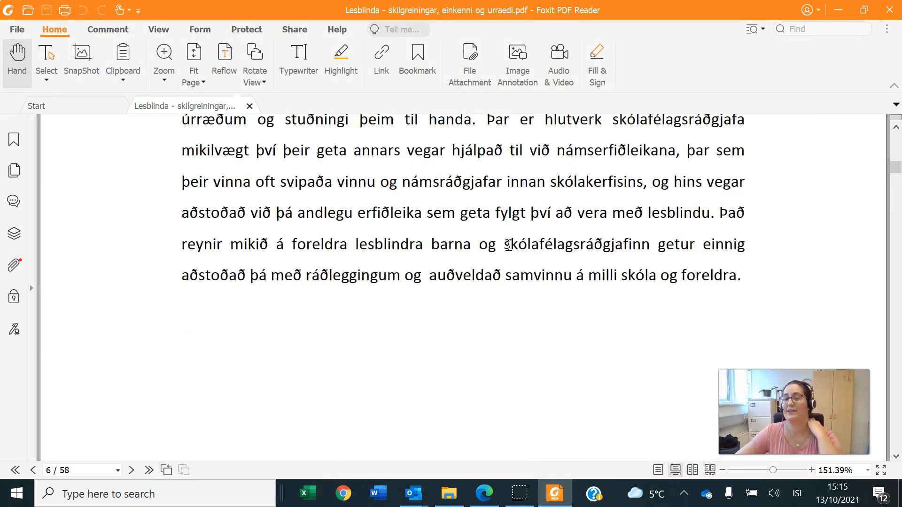
scroll(516, 252, "up", 10)
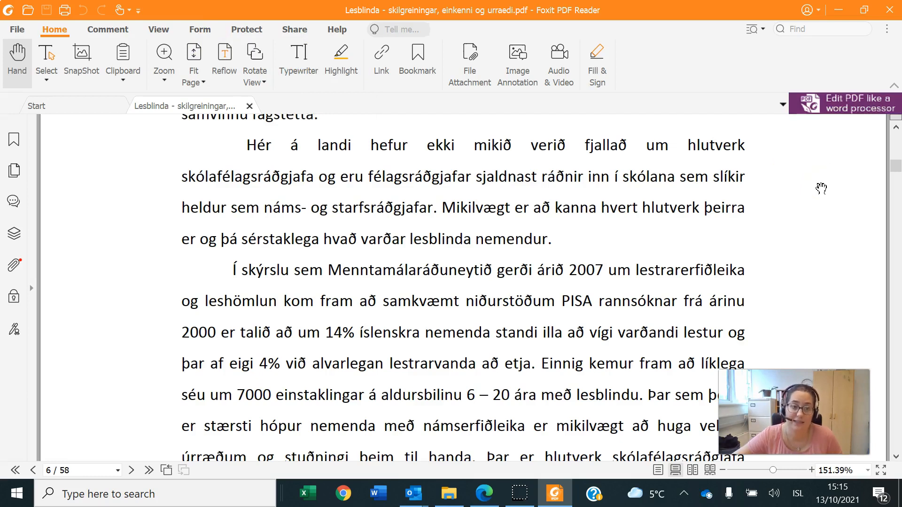
scroll(478, 322, "up", 3)
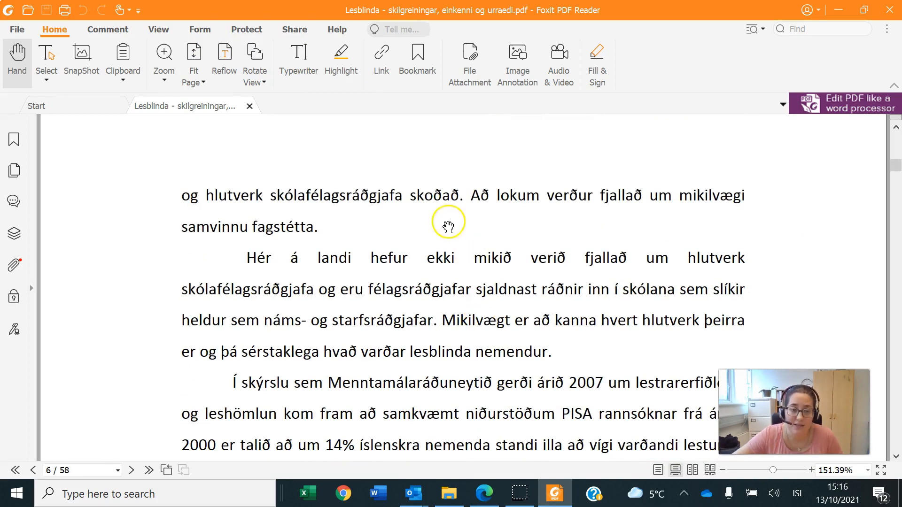
scroll(448, 226, "up", 3)
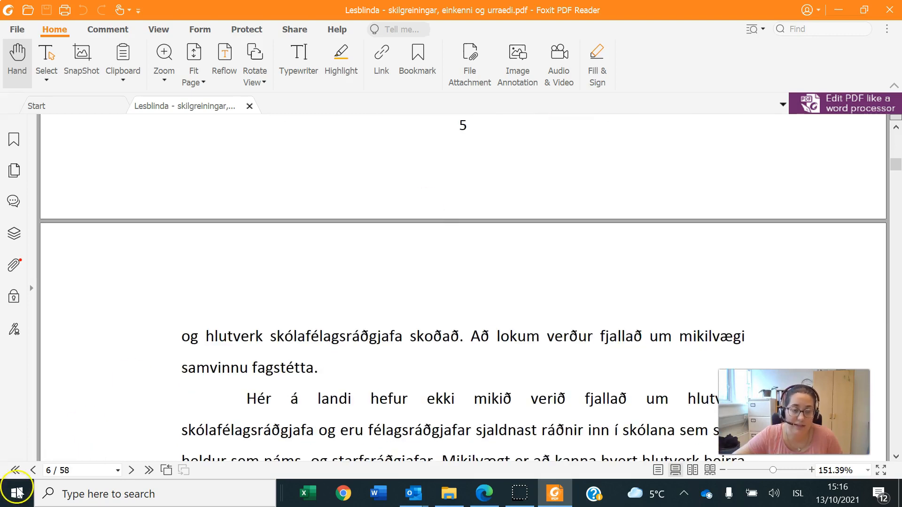
scroll(506, 242, "down", 7)
scroll(506, 243, "down", 10)
scroll(505, 247, "down", 2)
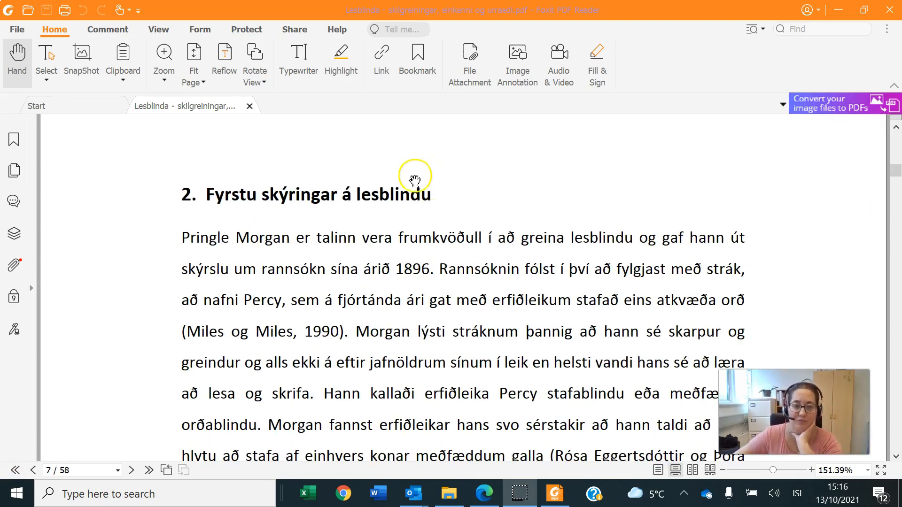
scroll(404, 180, "down", 1)
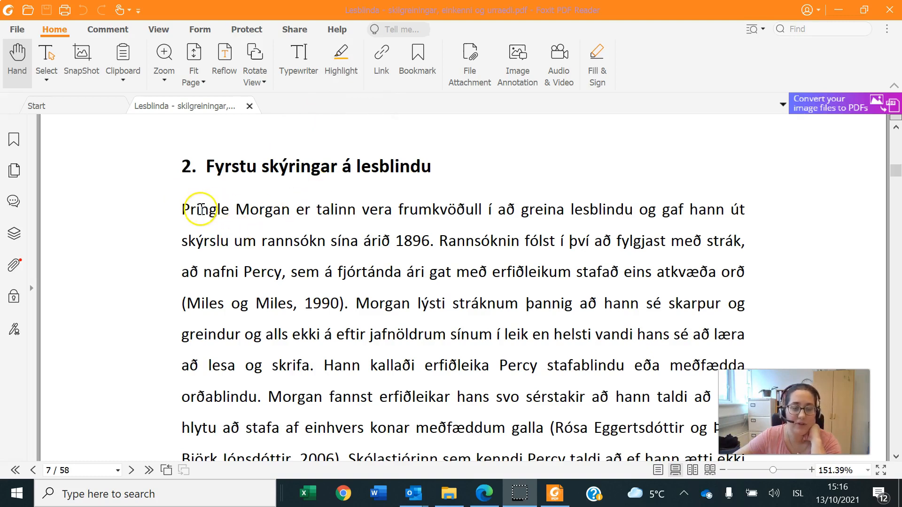
- Activate the Highlight tool in yellow and set its opacity to 37
left_click(342, 66)
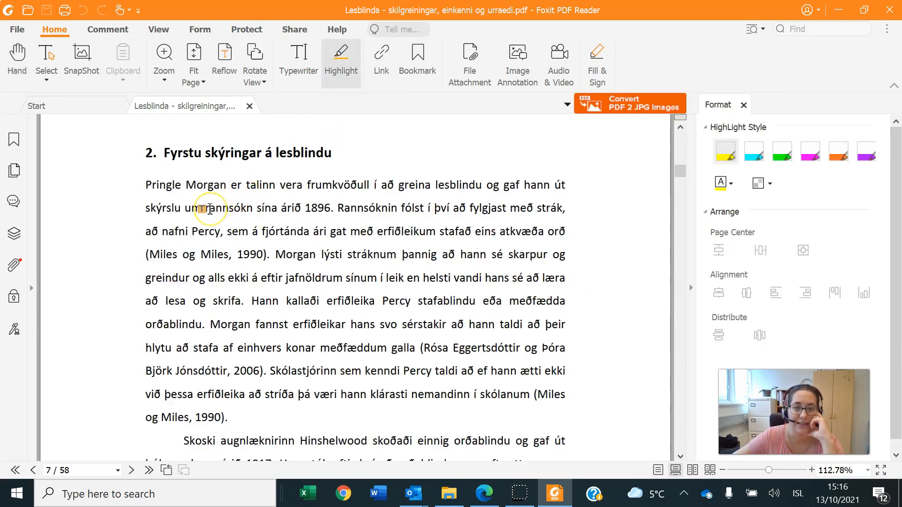
left_click(725, 152)
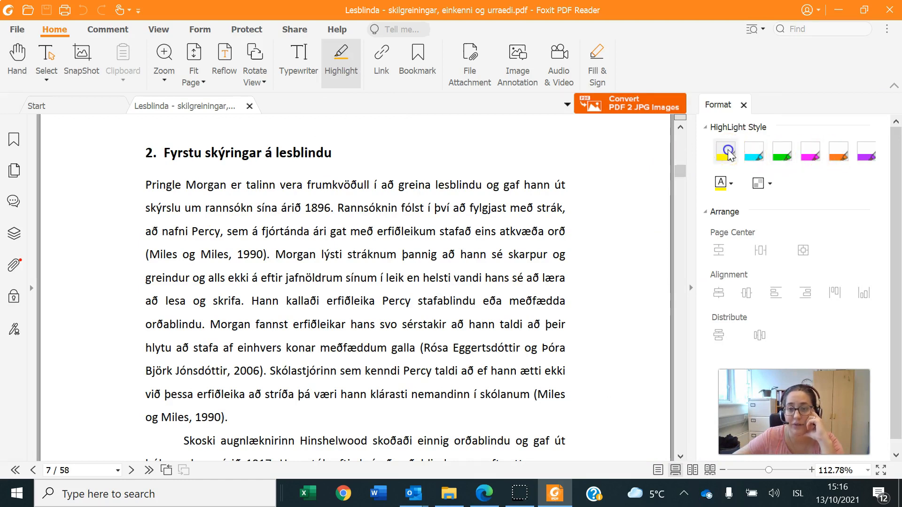
left_click(764, 190)
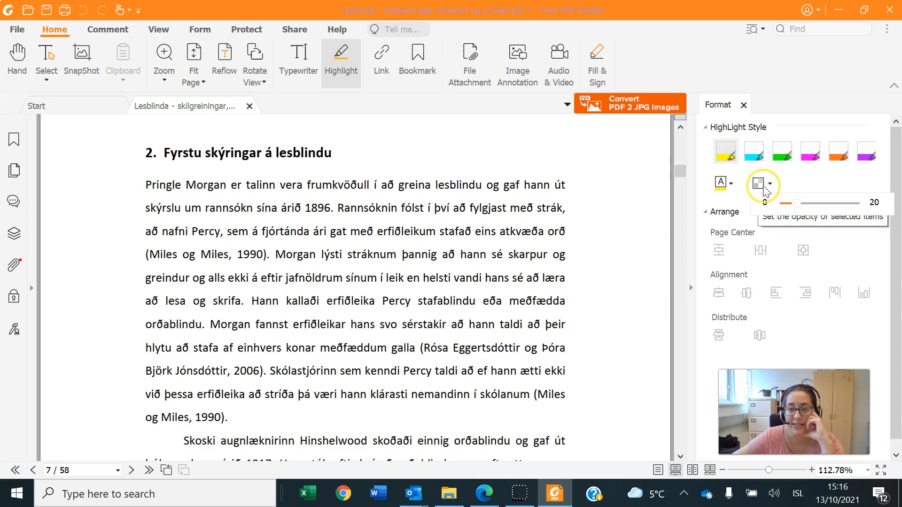
left_click(798, 205)
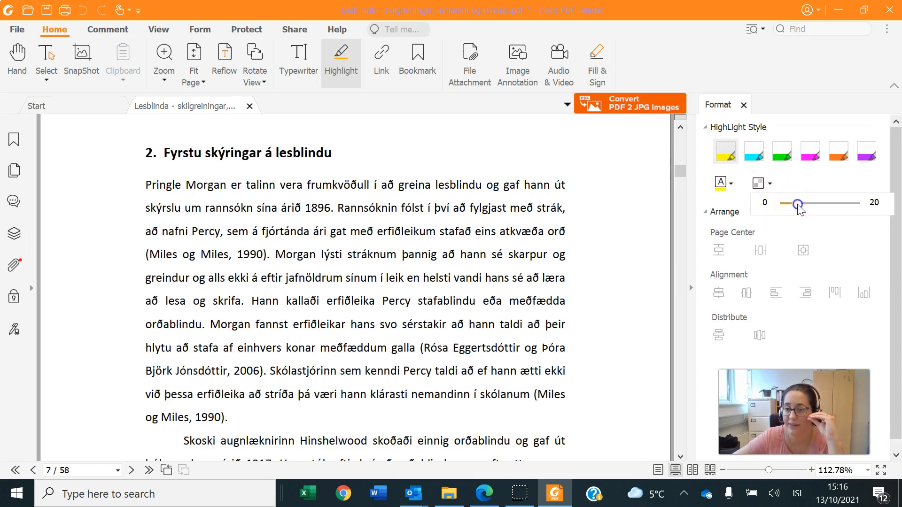
left_click_drag(800, 206, 810, 204)
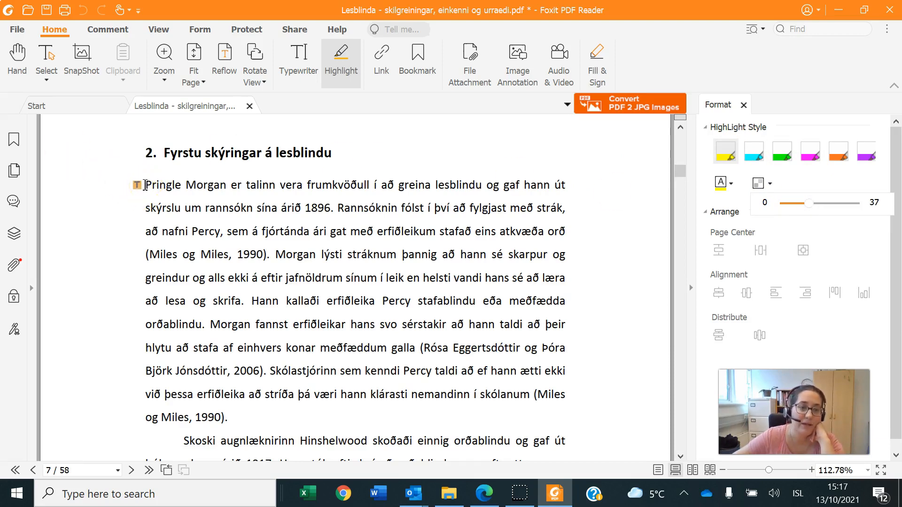
- Highlight "Pringle Morgan" at the start of section 2's first paragraph in yellow
left_click_drag(145, 184, 229, 194)
left_click(170, 234)
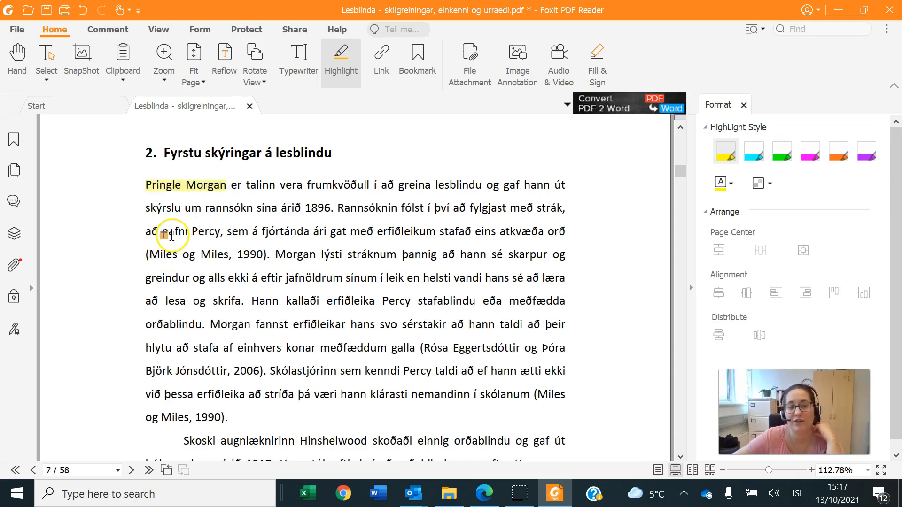
left_click(416, 186)
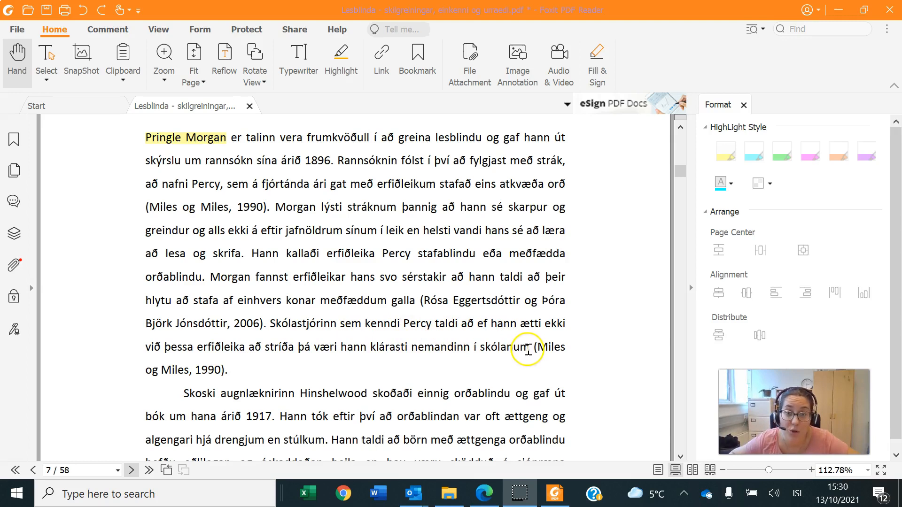
- Highlight the phrase "klárasti nemandinn í skólanum" near the end of the first paragraph in light blue
left_click_drag(530, 348, 371, 348)
left_click(757, 155)
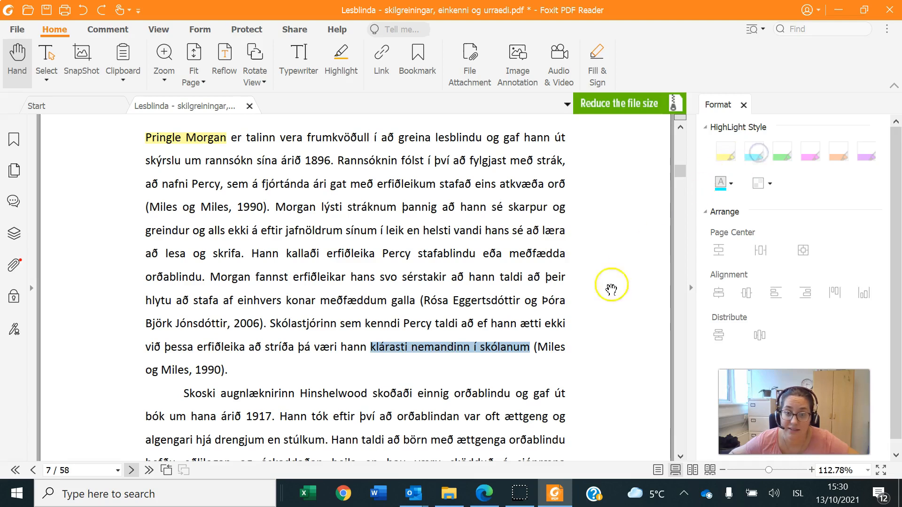
left_click(341, 60)
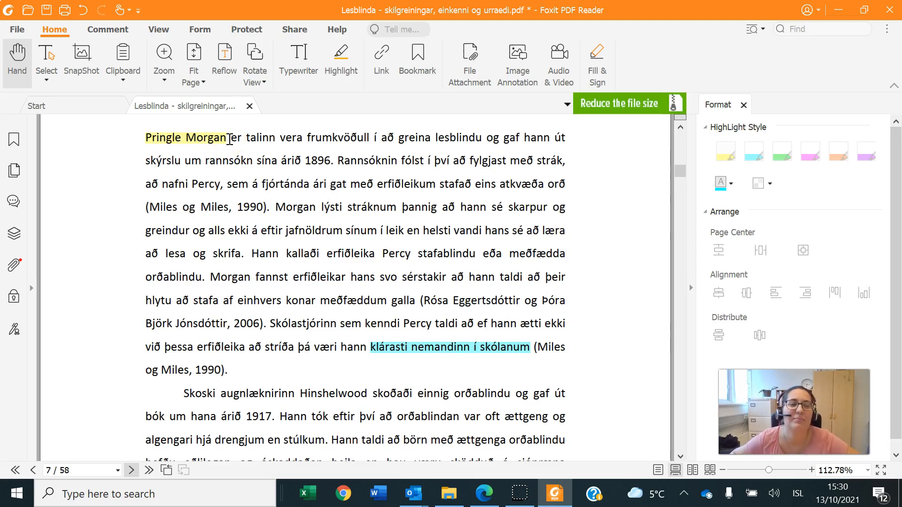
left_click(336, 299)
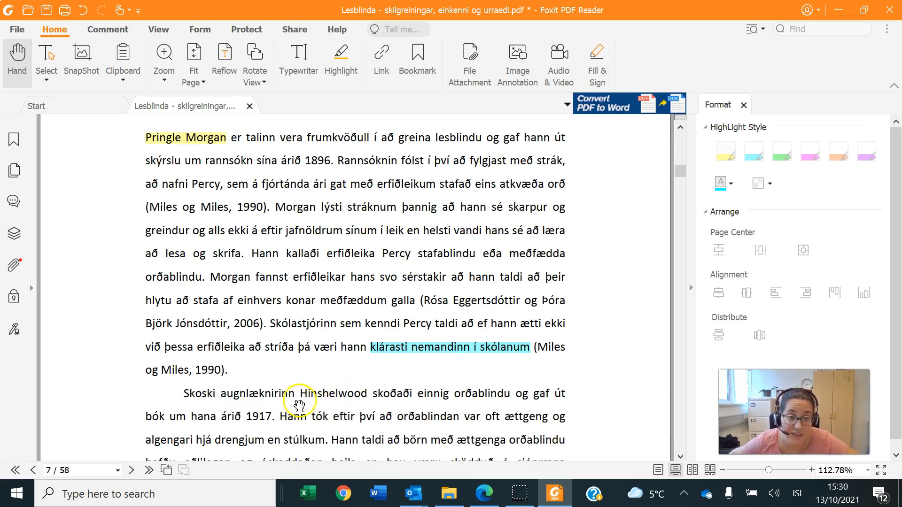
- Highlight the word "Hinshelwood" in the second paragraph, open its pop-up note and change the highlight colour to yellow
double_click(328, 392)
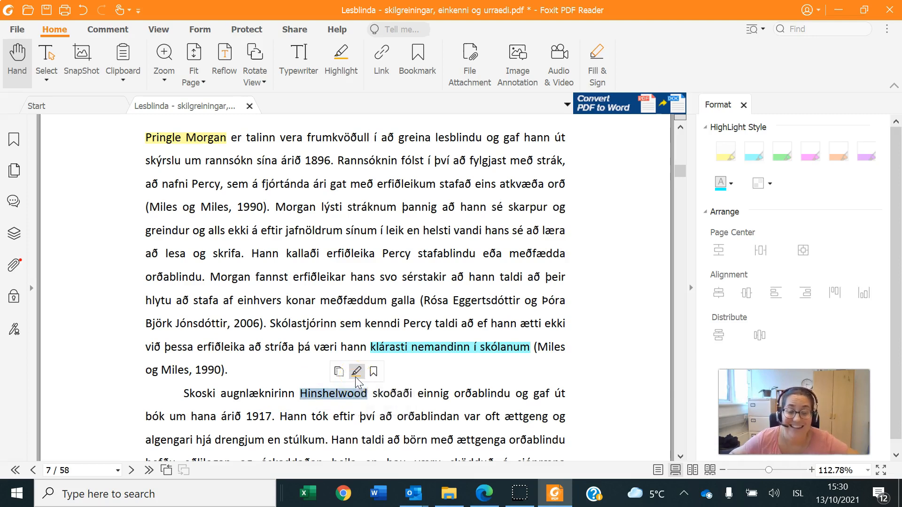
left_click(356, 372)
double_click(349, 394)
left_click(350, 394)
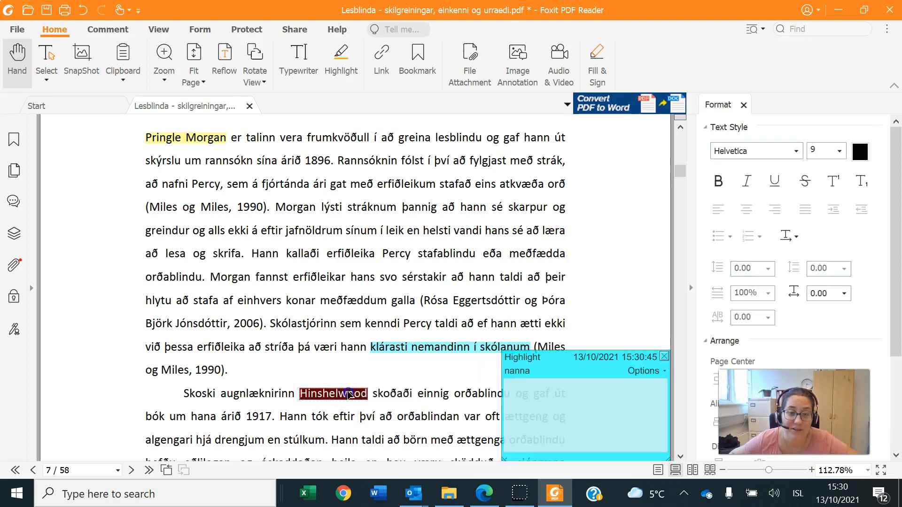
left_click(307, 377)
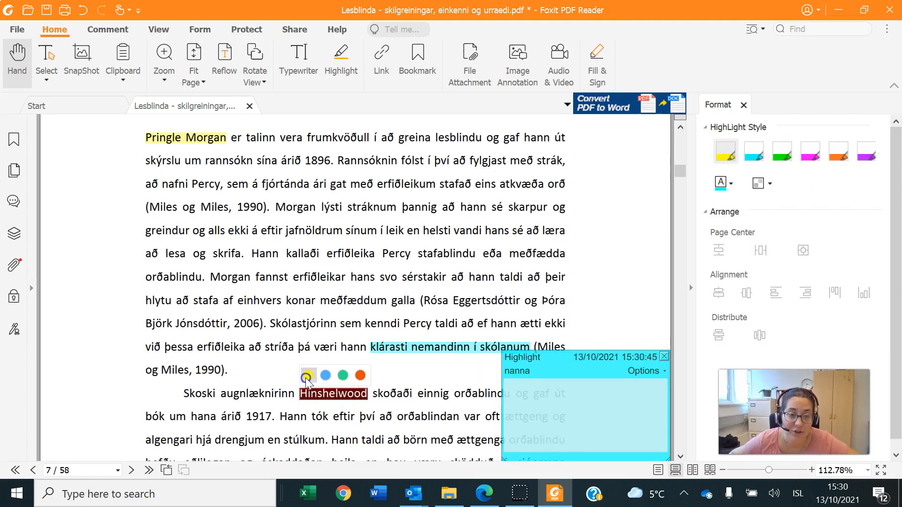
left_click(307, 378)
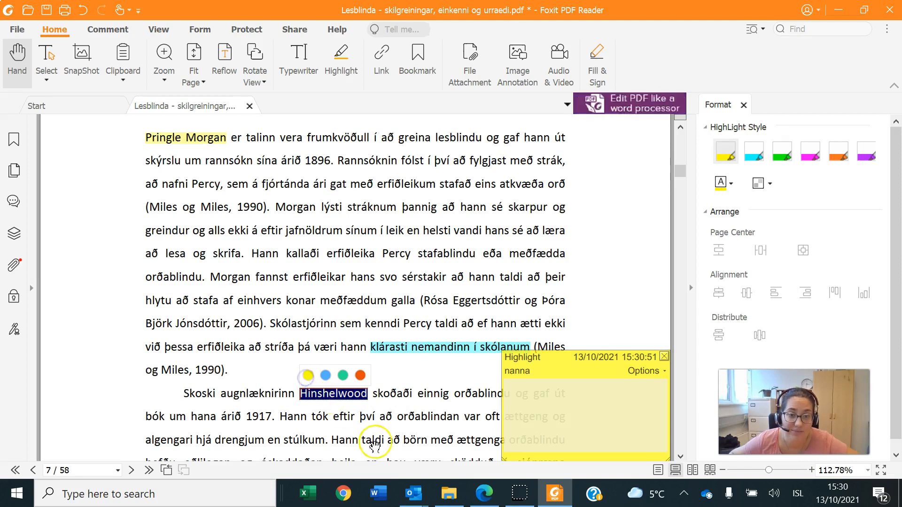
- Write the note "meira um Hinshelwood??" on the "Hinshelwood" highlight, reopen it to check the text, and leave it closed
left_click(341, 400)
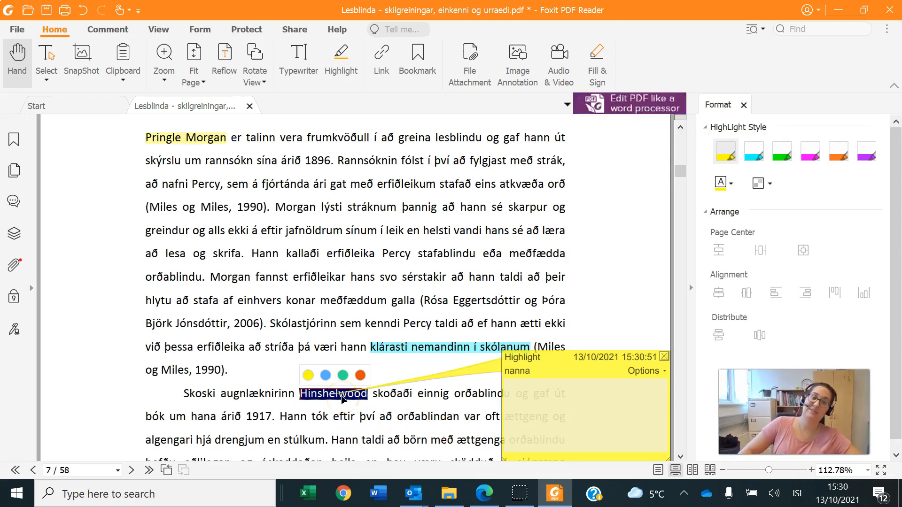
left_click(358, 393)
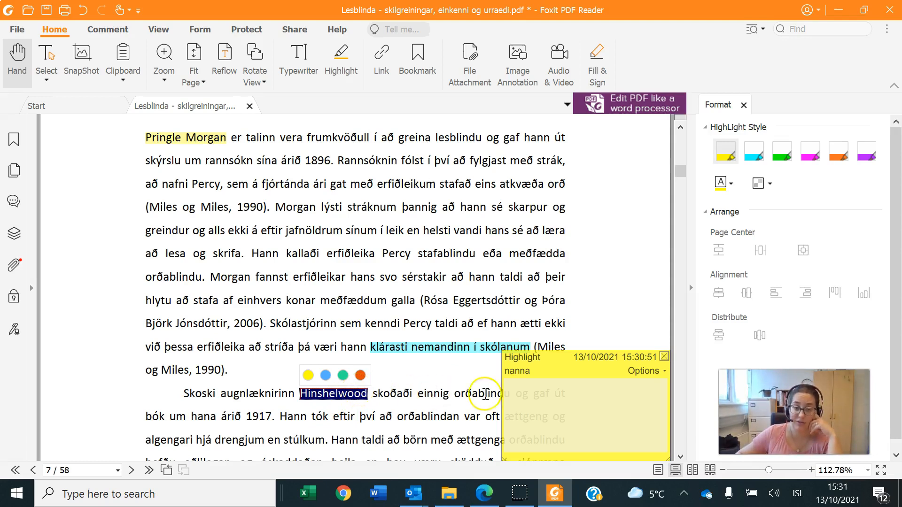
left_click(527, 396)
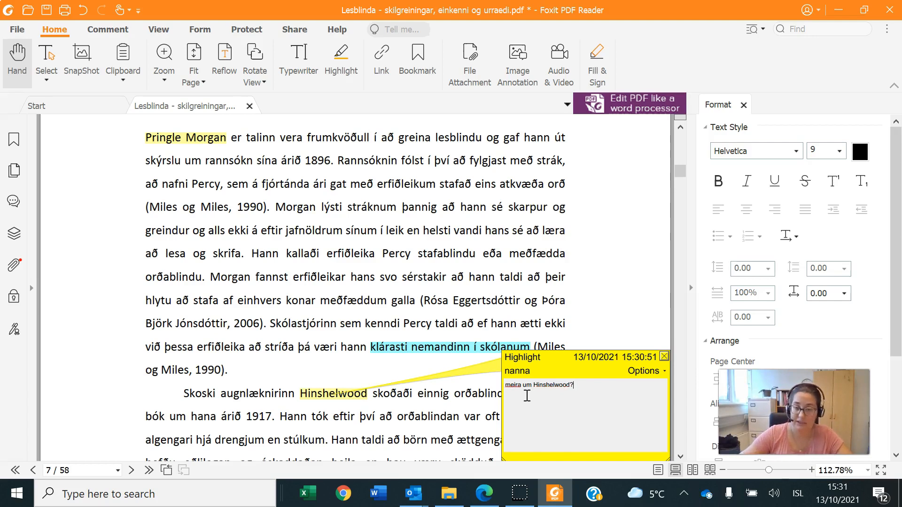
type("?")
left_click(363, 425)
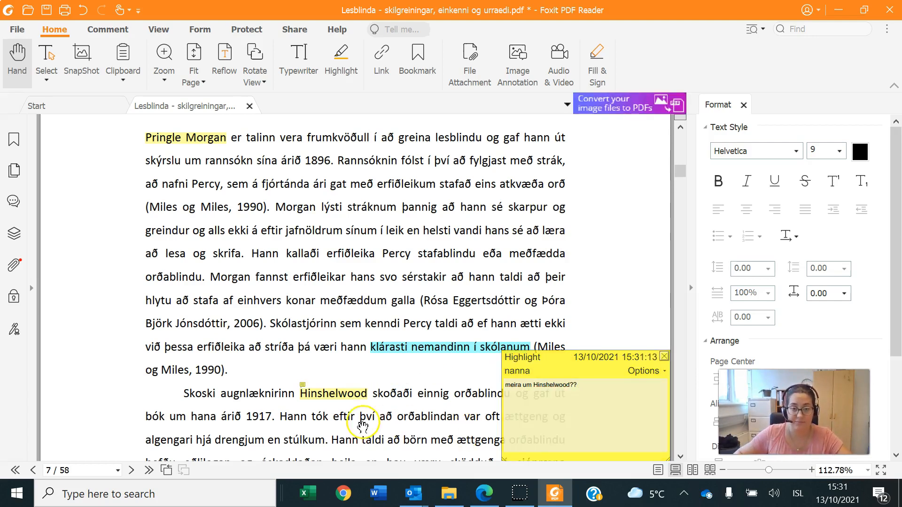
left_click(663, 357)
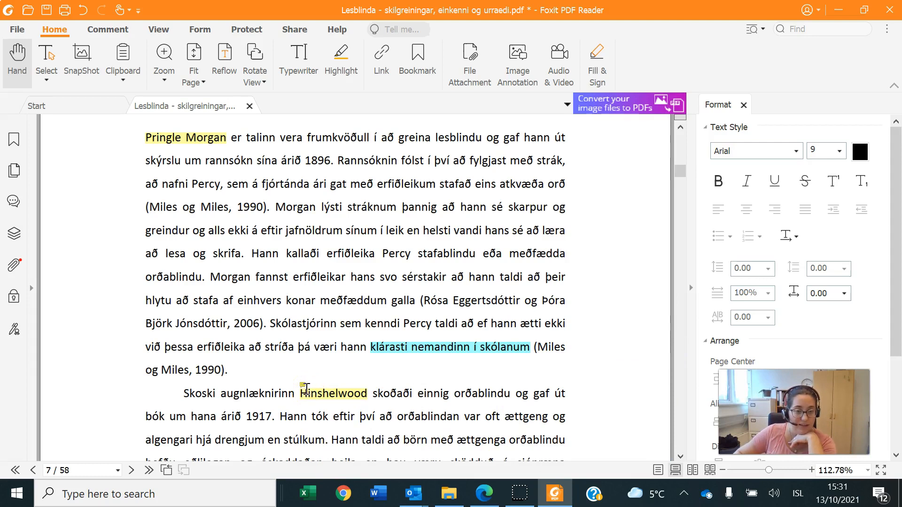
double_click(327, 398)
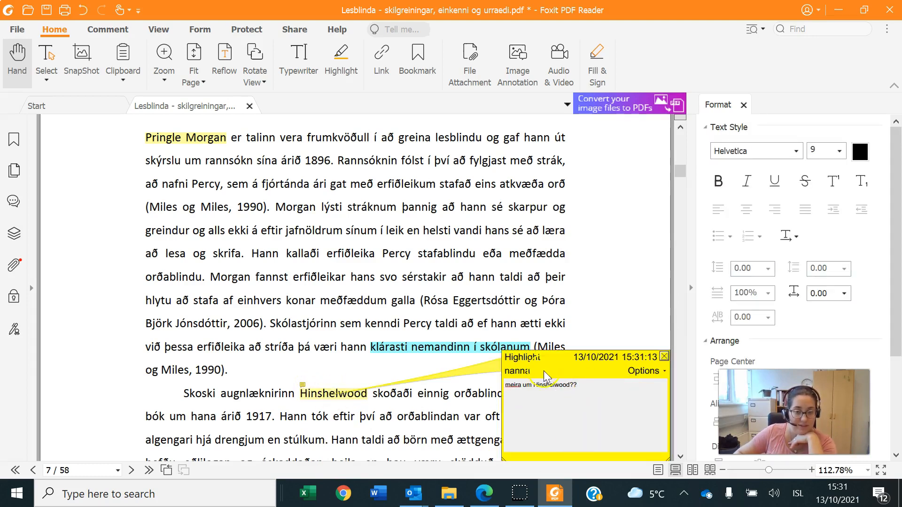
left_click(664, 356)
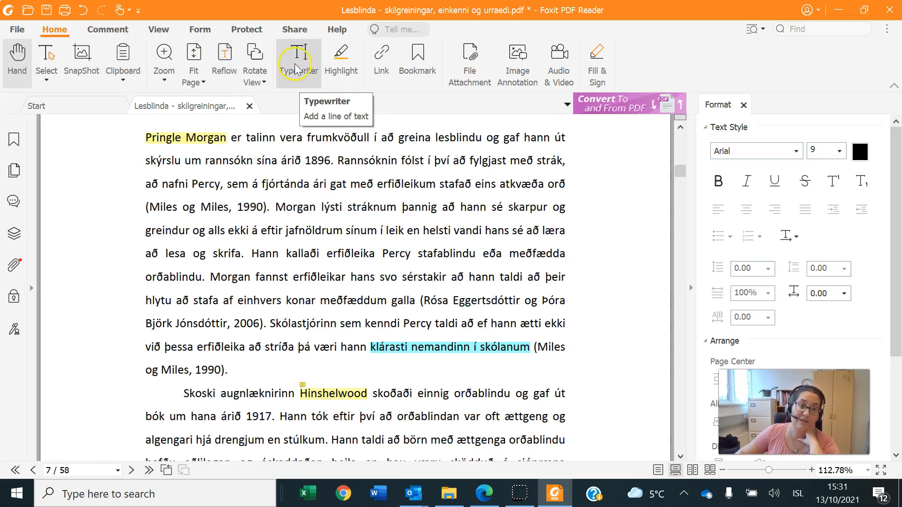
- Add typewriter text in the margin beside the first paragraph reading "Morgan greinir lesblindu 1896. Komst að því að hún hefur ekkert með greind að gera."
left_click(104, 35)
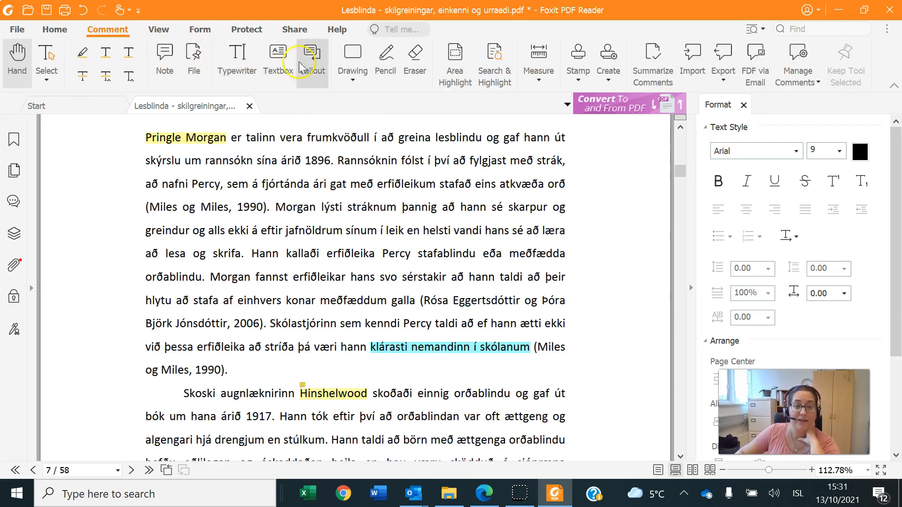
left_click(56, 32)
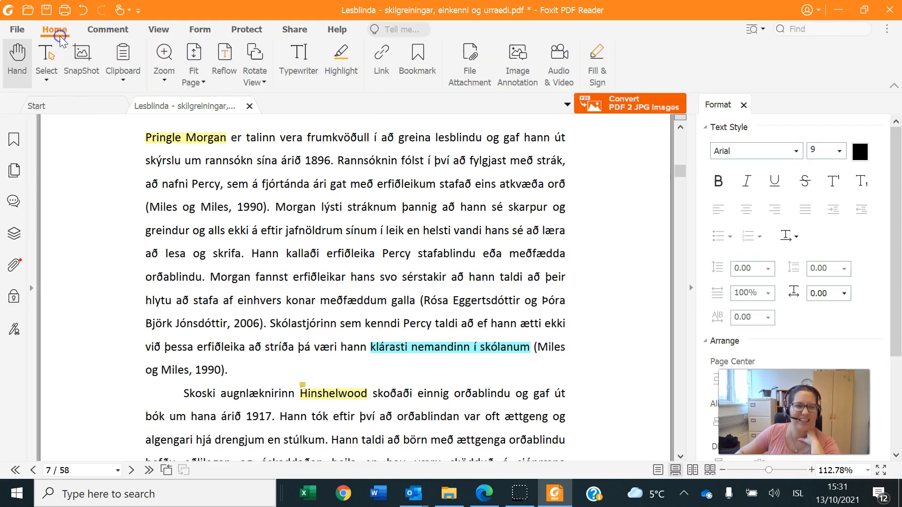
left_click(96, 32)
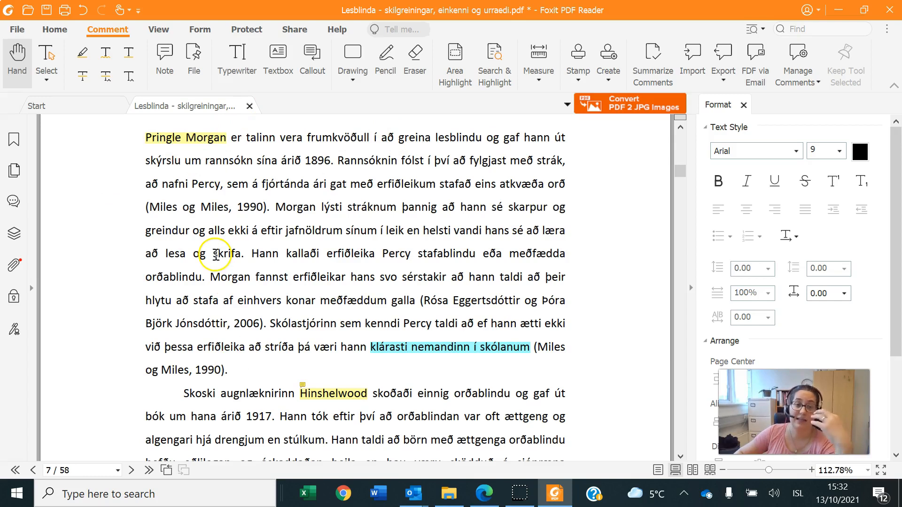
left_click(238, 61)
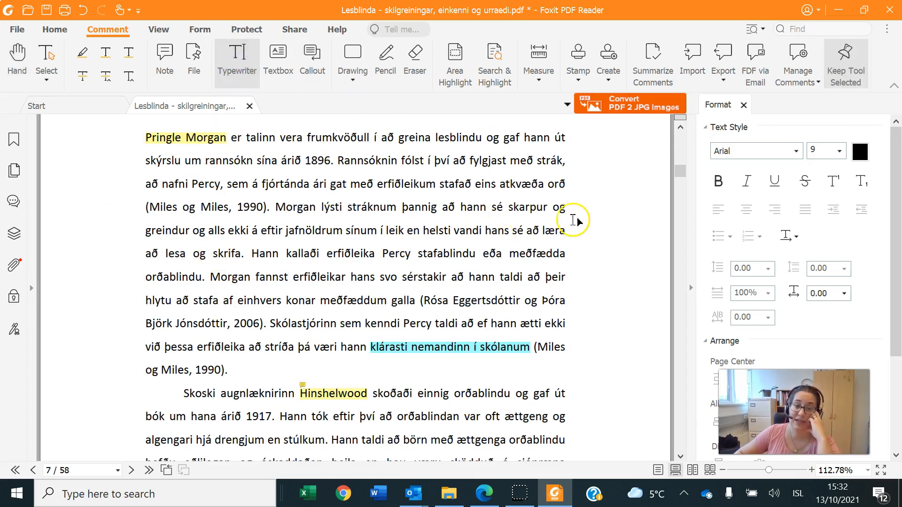
left_click(574, 187)
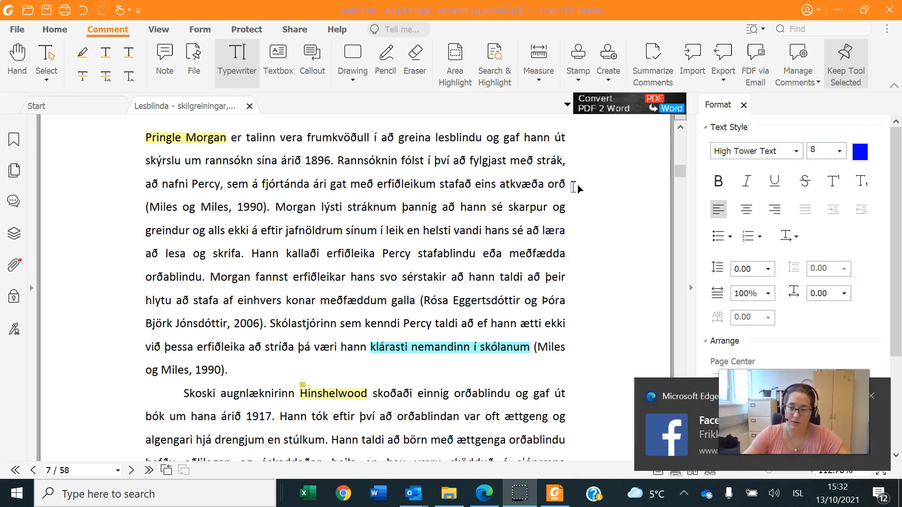
left_click(871, 396)
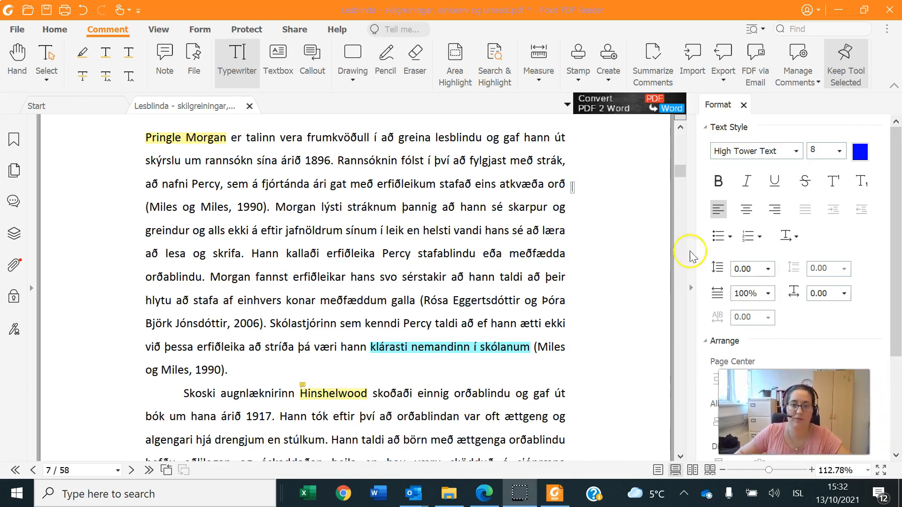
left_click(573, 189)
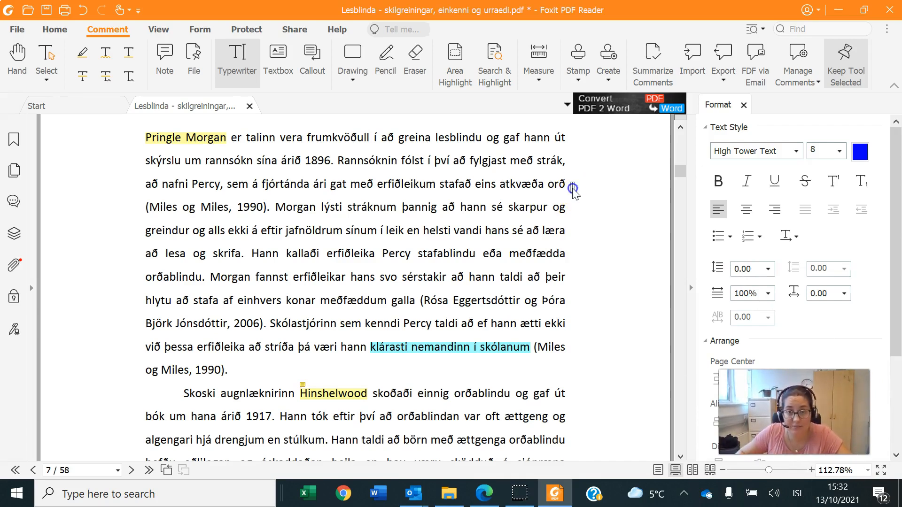
type("Morgan greinir lesb")
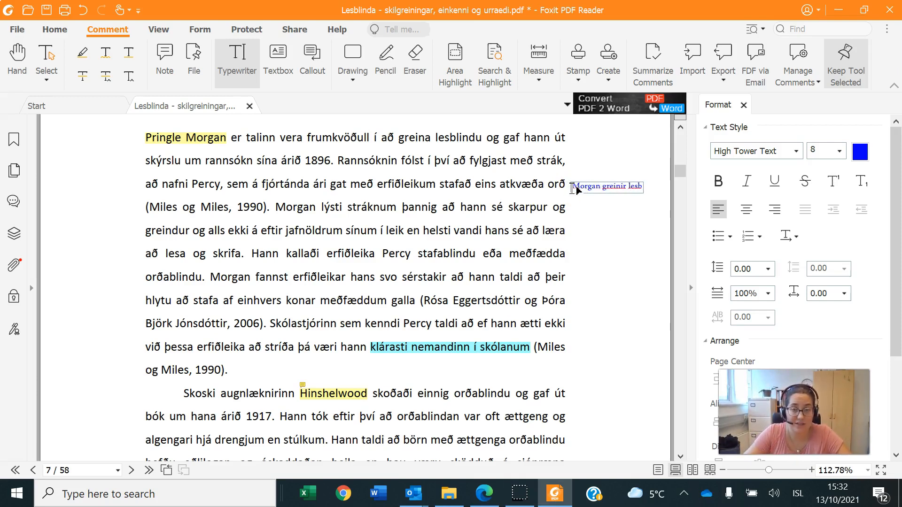
type("lindu 1896. Komst að þ")
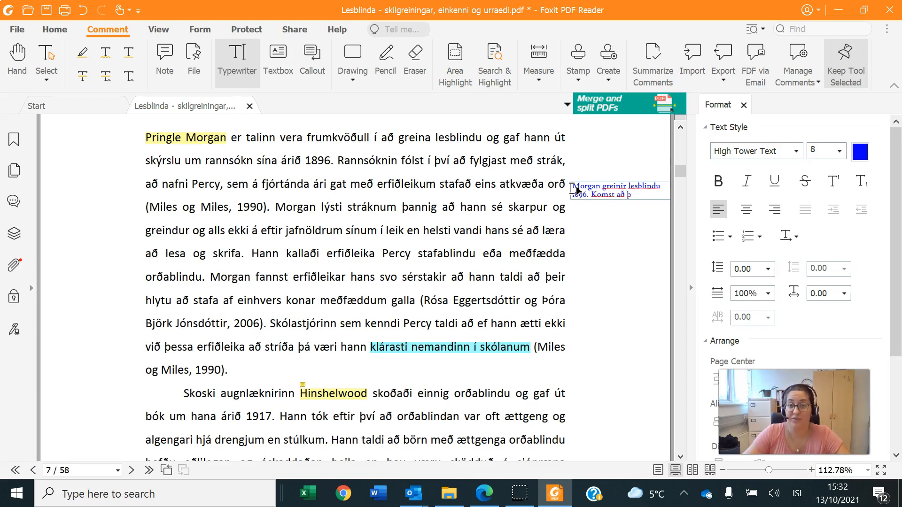
type("ví að hún hefur ekkert með g")
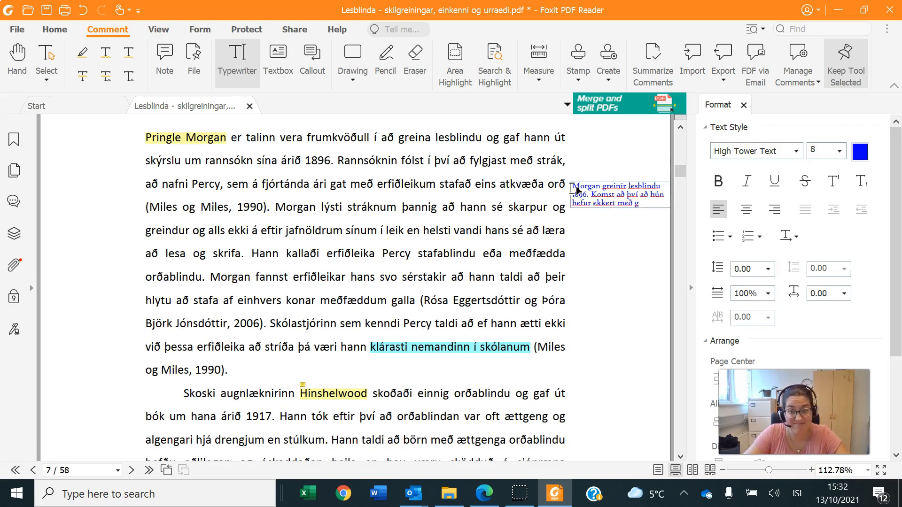
type("að gera.")
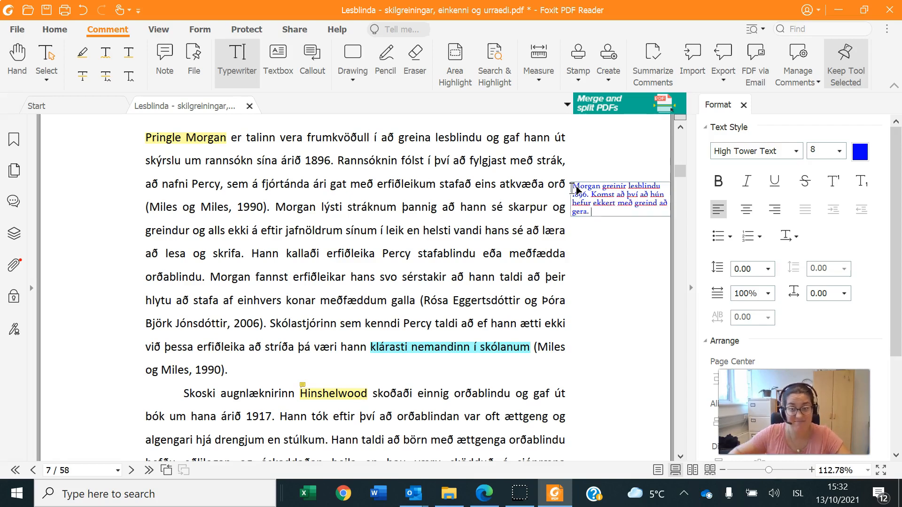
- Change the font of the whole Morgan margin note to OpenDyslexic and finish editing it, keeping its text colour
triple_click(605, 208)
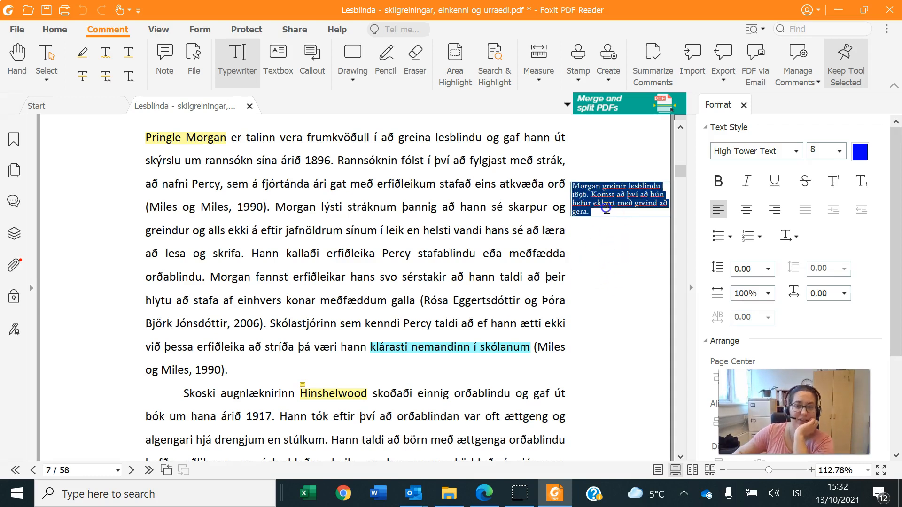
left_click(794, 153)
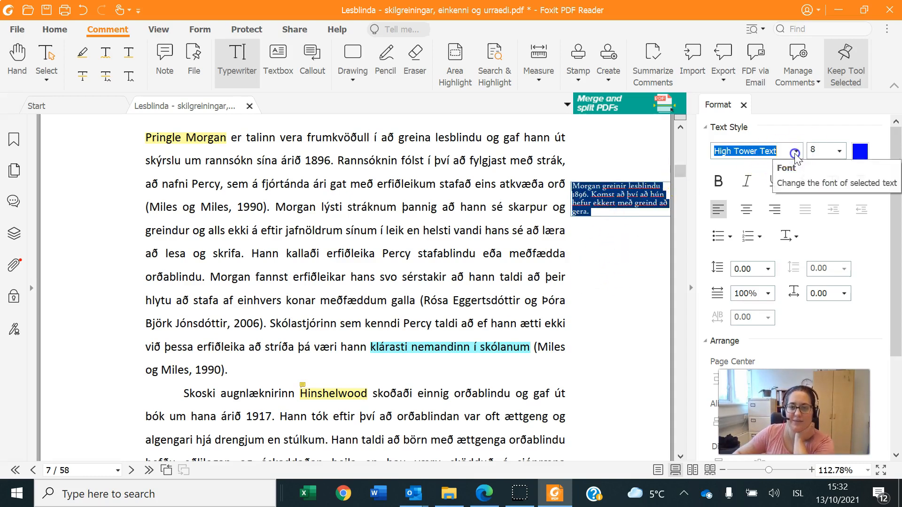
type("OpenDyslexic")
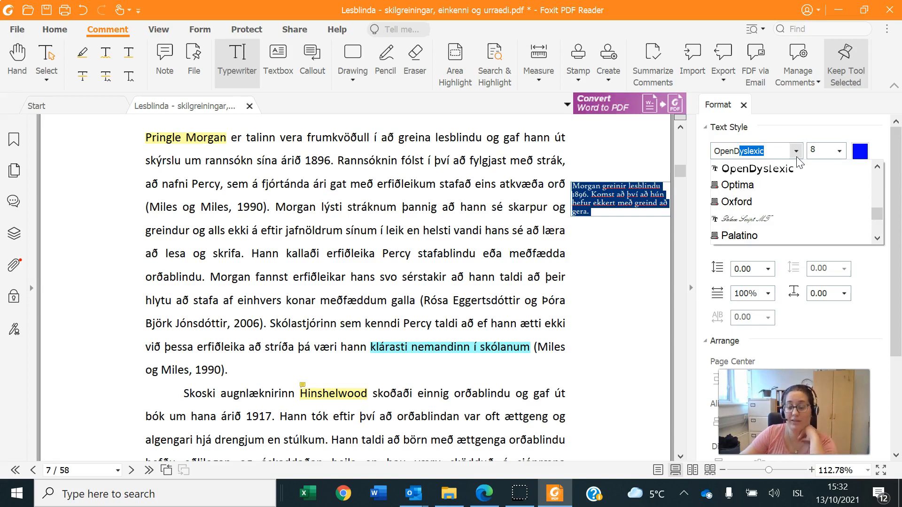
left_click(795, 168)
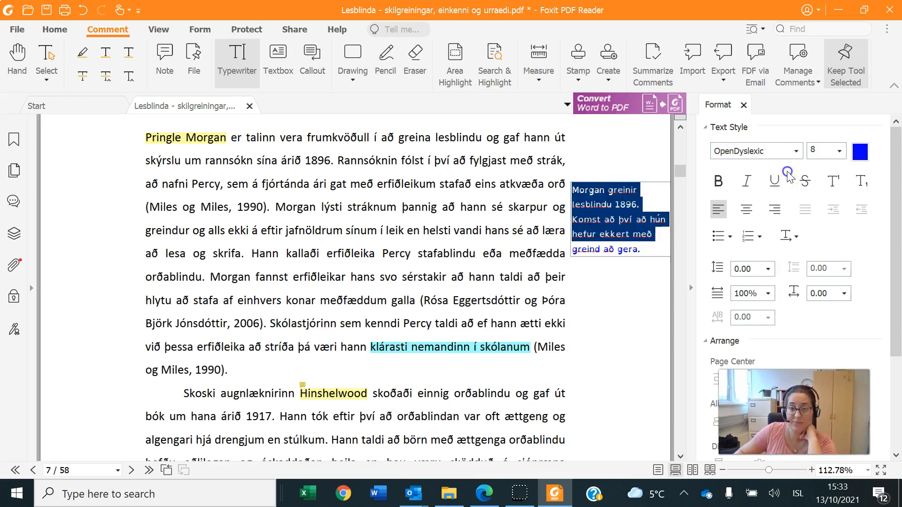
left_click(653, 239)
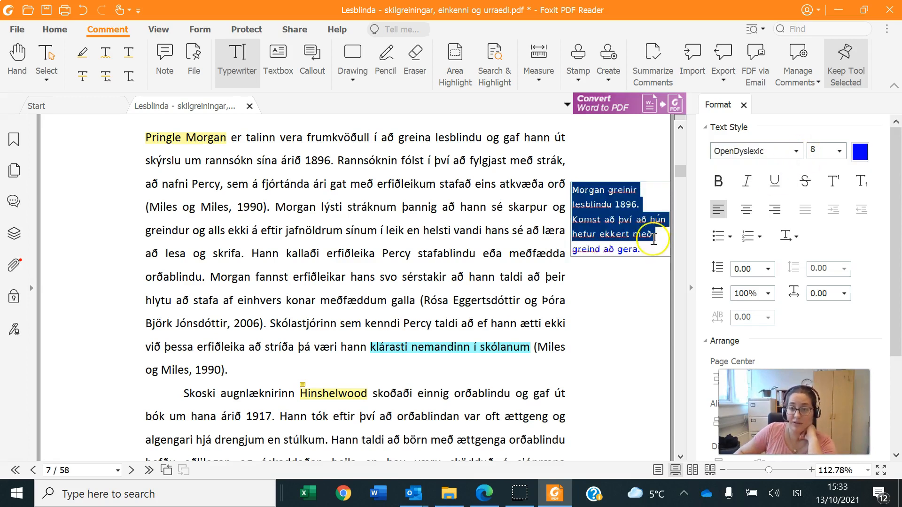
left_click(859, 151)
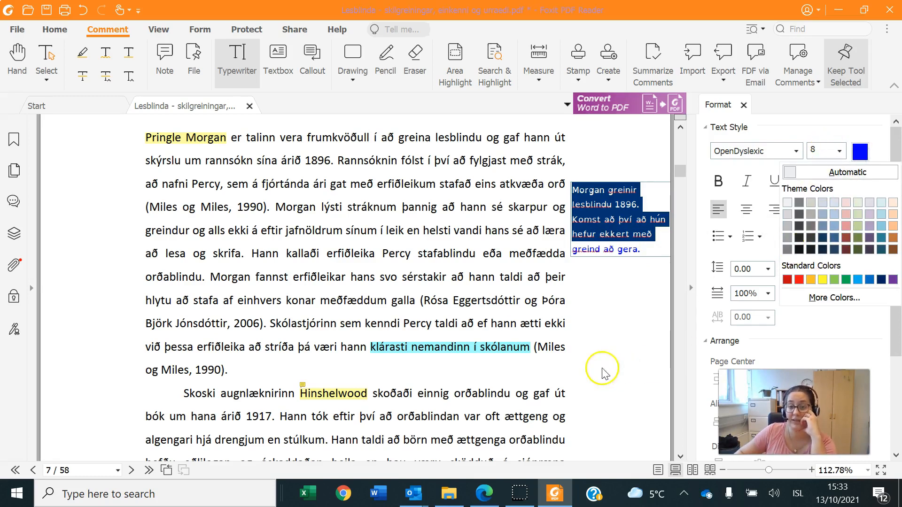
left_click(629, 344)
left_click(518, 212)
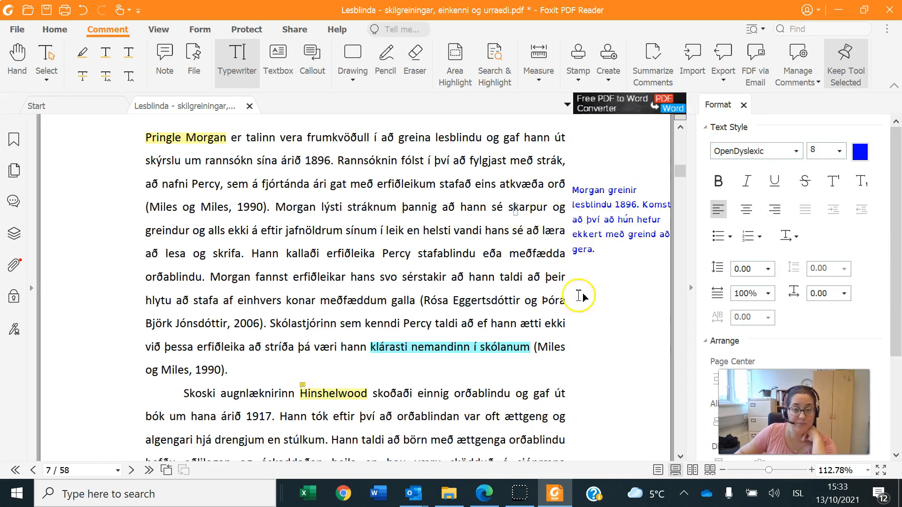
- Add a text box in the margin beside the second paragraph reading "Hinshelwood gefur út bók um orðablindu 1917."
left_click(276, 71)
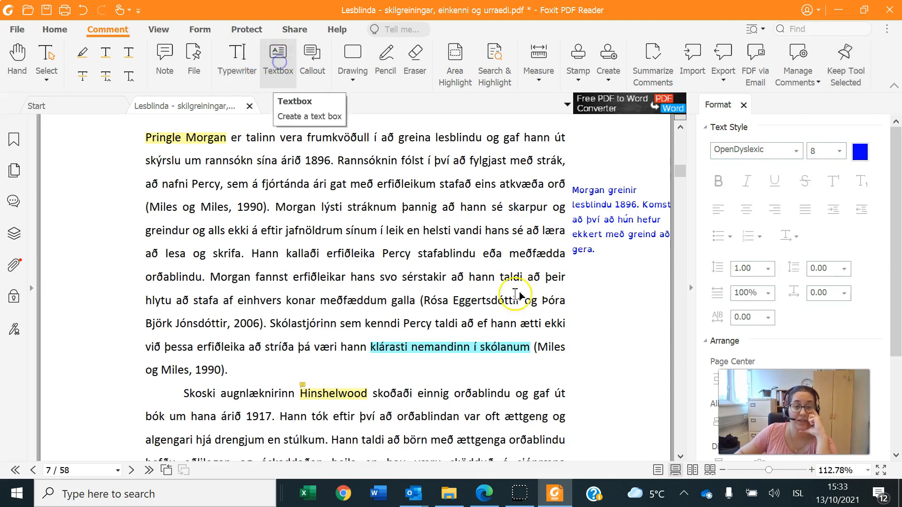
scroll(582, 397, "down", 1)
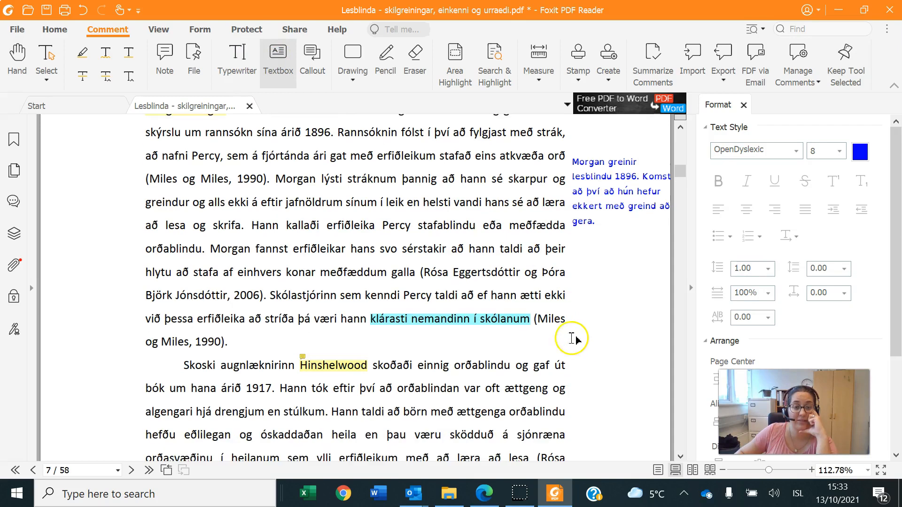
left_click(577, 370)
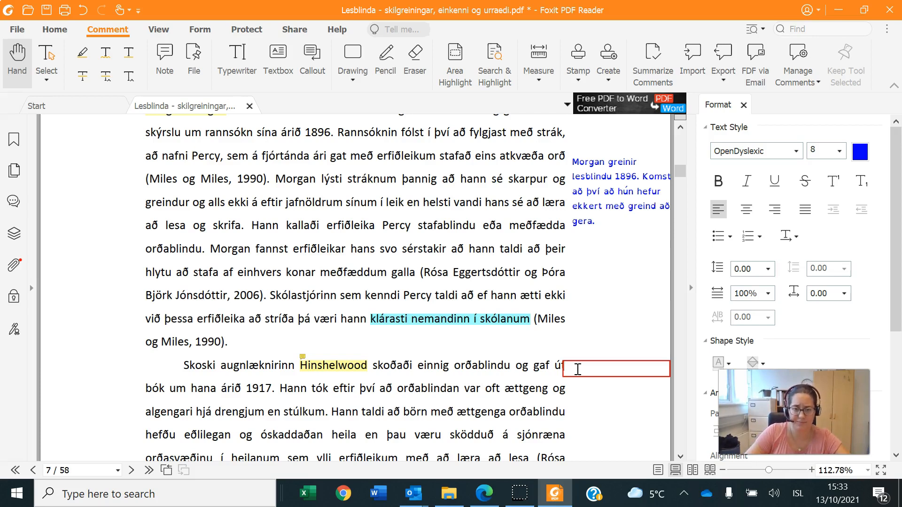
type("Hinshelwood ")
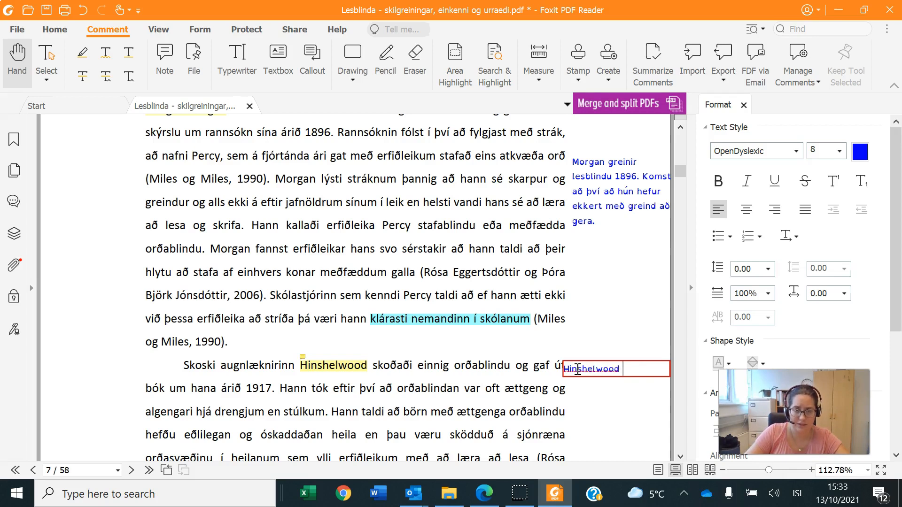
type("gefur út b")
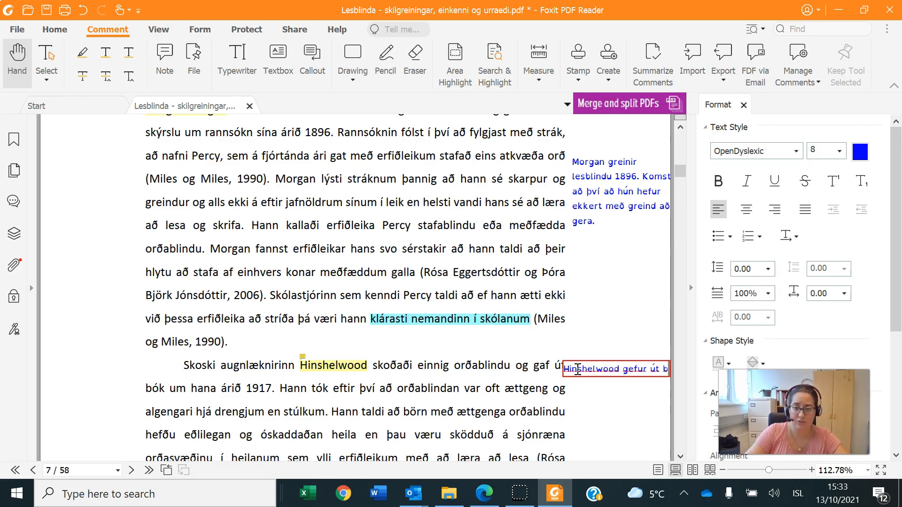
type("ók um orðablind")
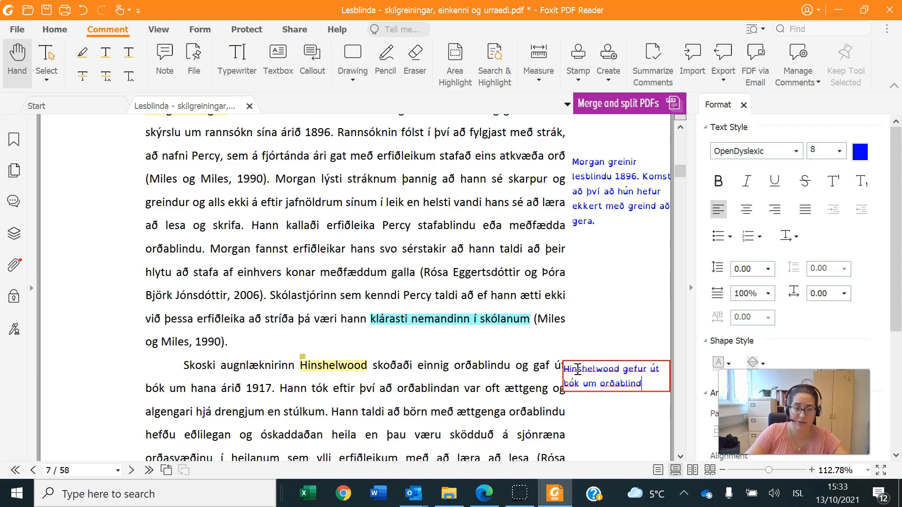
type("u 190")
key("BackSpace")
type("17")
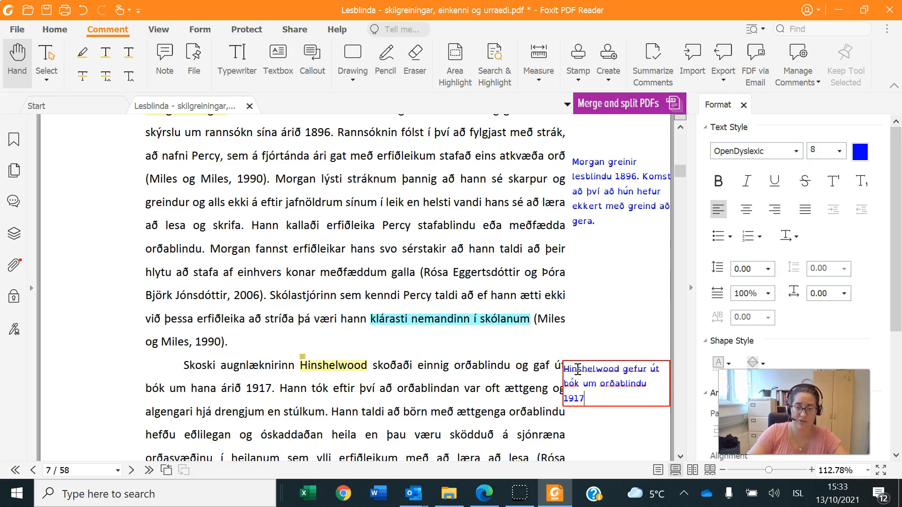
left_click(618, 438)
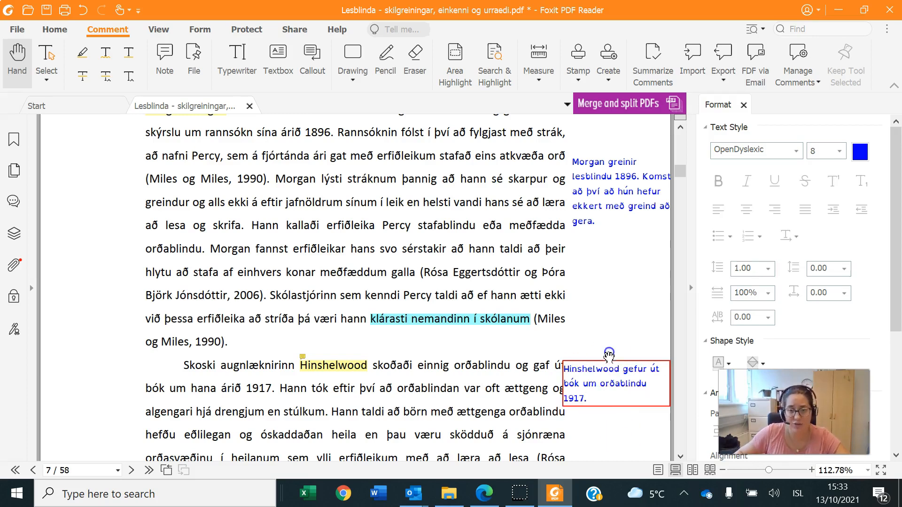
- Narrow the Hinshelwood text box and shift it fully into the margin, clear of the paragraph text, and deselect it
left_click(620, 389)
left_click_drag(564, 390, 630, 399)
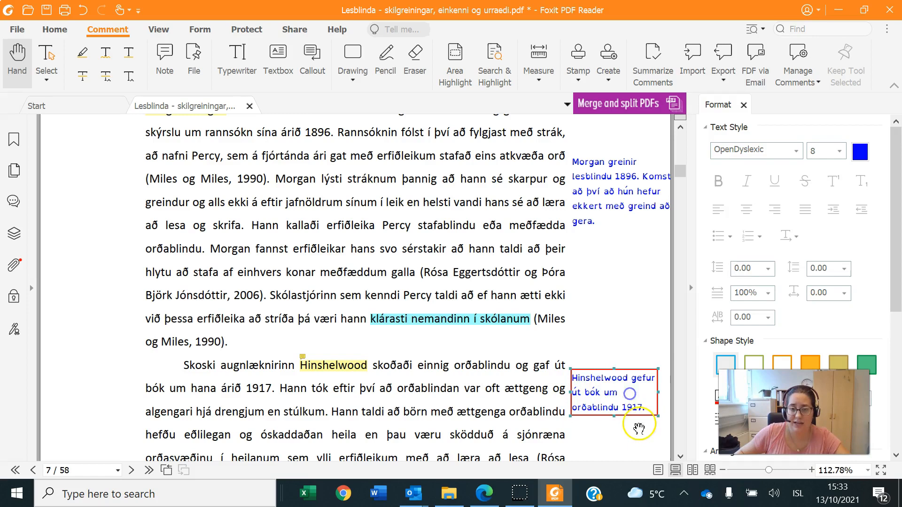
scroll(516, 385, "down", 3)
scroll(485, 379, "down", 1)
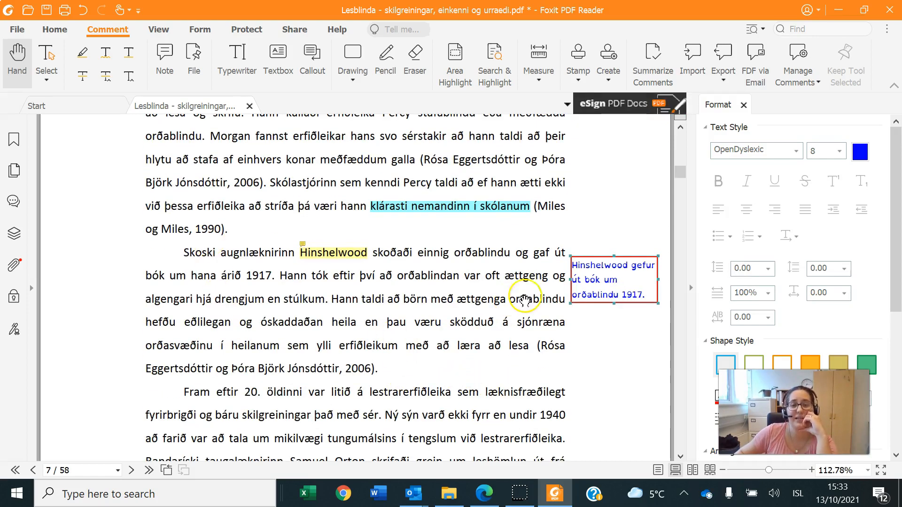
left_click(611, 371)
scroll(611, 371, "up", 5)
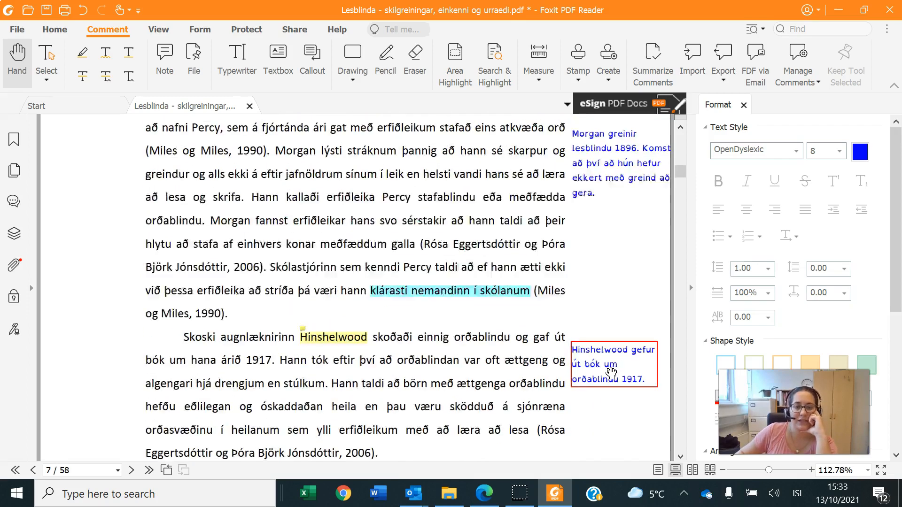
left_click(473, 368)
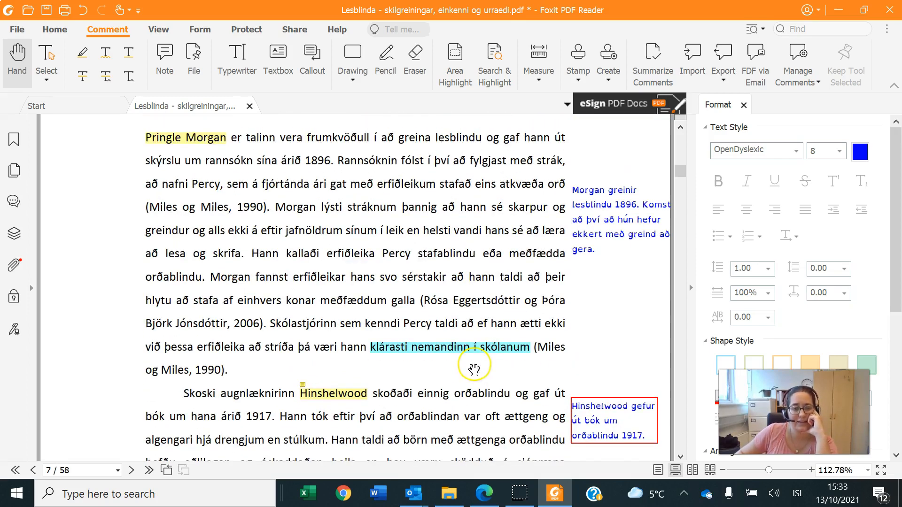
scroll(474, 368, "down", 2)
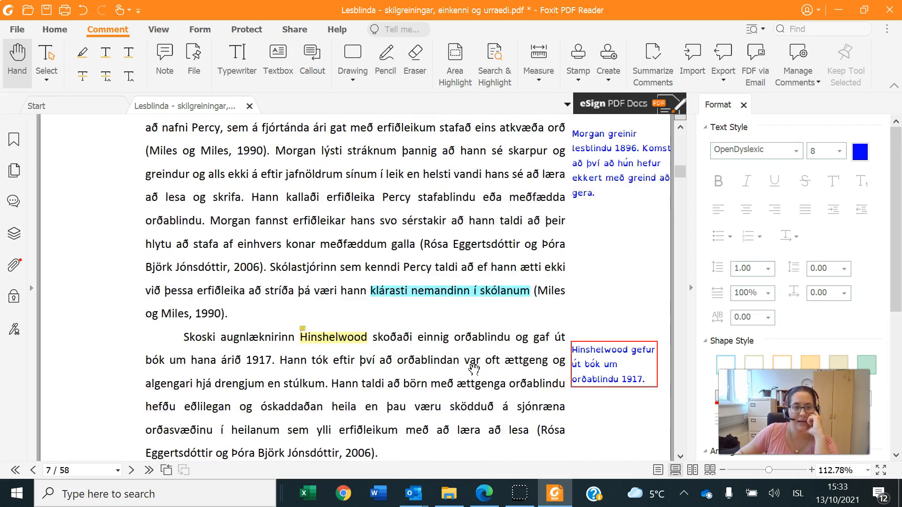
- Draw a red angle bracket freehand with the Pencil in the outer margin beside the lower half of the first paragraph
left_click(385, 70)
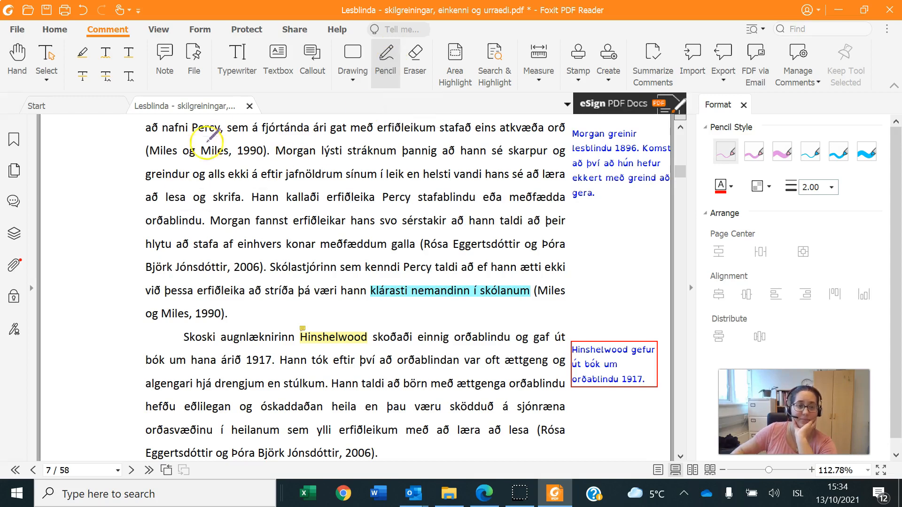
mouse_move(117, 201)
left_mouse_down()
mouse_move(107, 287)
mouse_move(118, 305)
left_mouse_up()
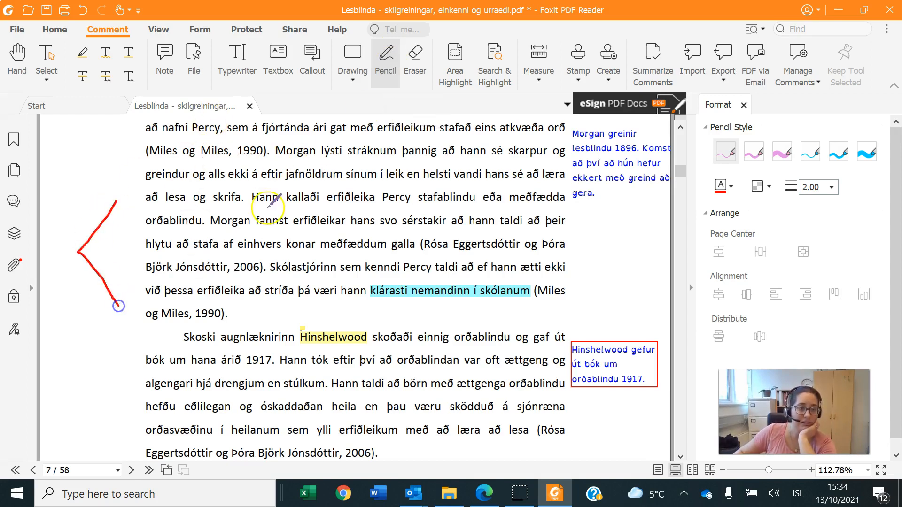
left_click(312, 73)
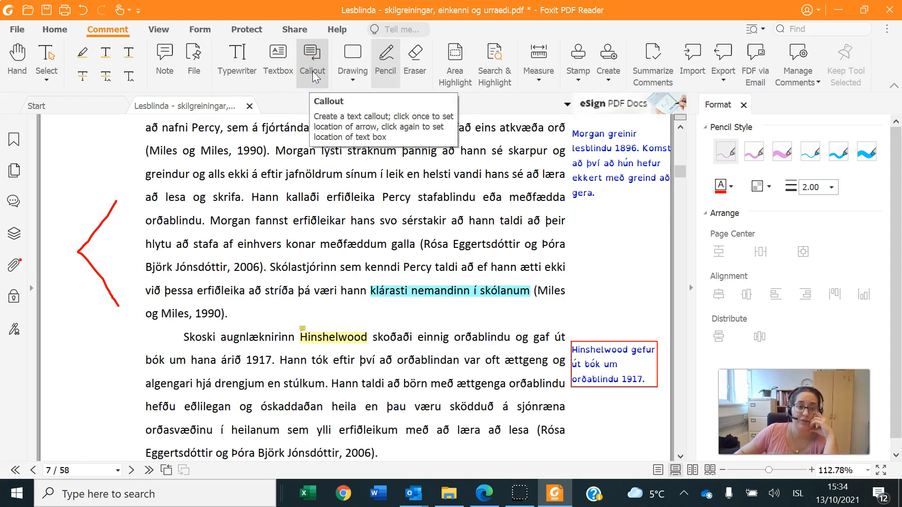
scroll(313, 78, "down", 1)
scroll(326, 291, "down", 5)
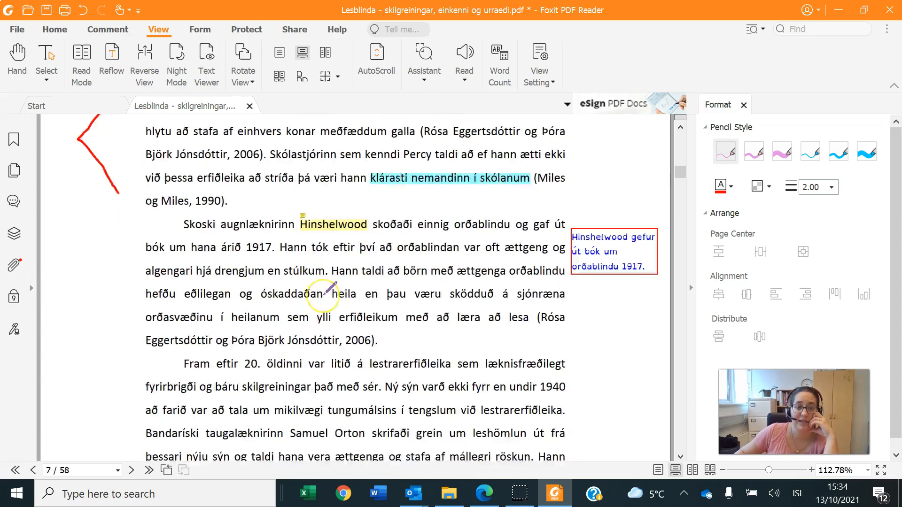
- Place a callout in the page's outer margin with its arrow pointing at "leshömlun" in the paragraph beginning "Fram eftir 20. öldinni"
scroll(330, 287, "down", 1)
scroll(324, 293, "down", 1)
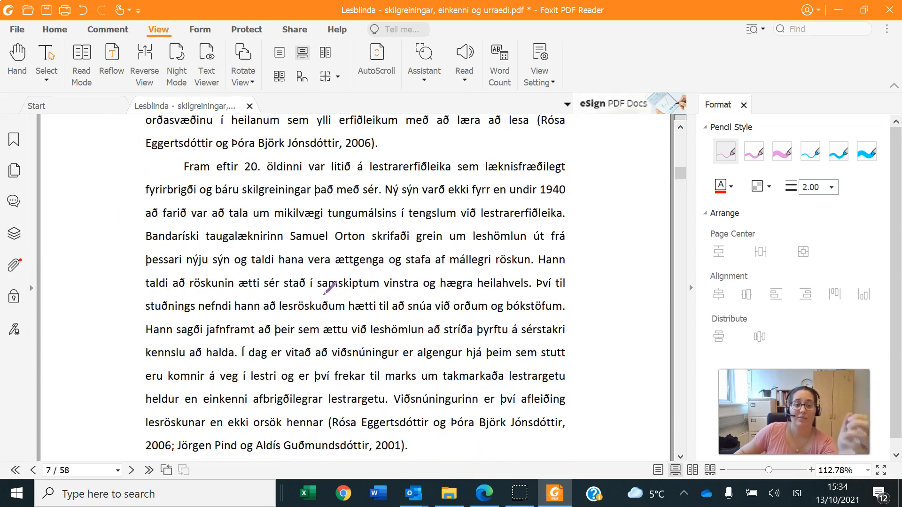
left_click(181, 116)
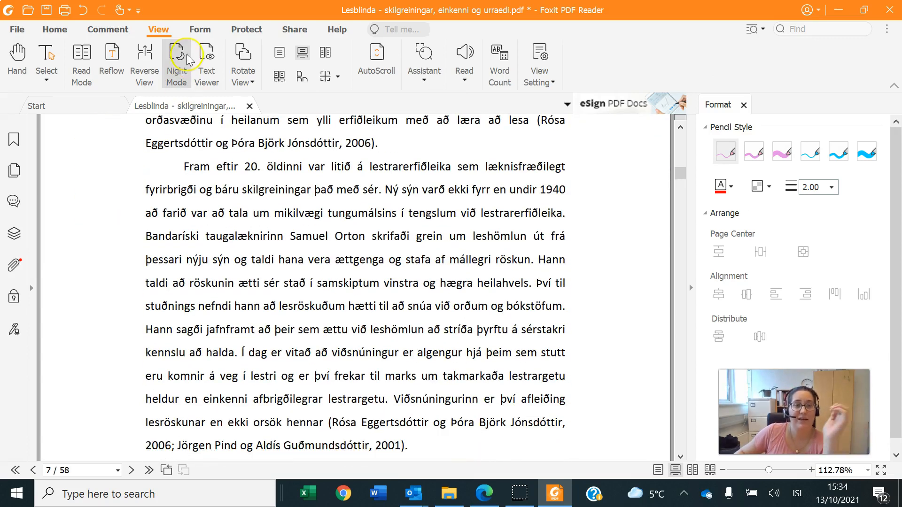
left_click(157, 32)
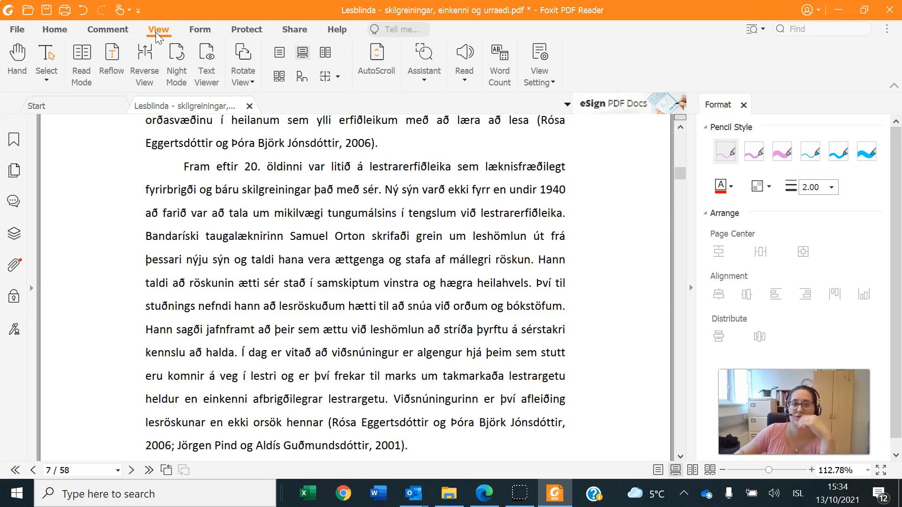
left_click(123, 34)
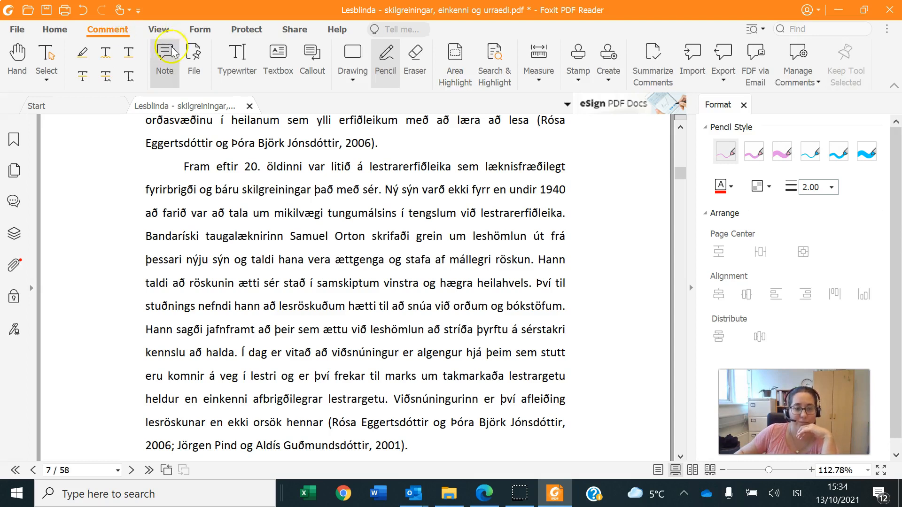
left_click(321, 74)
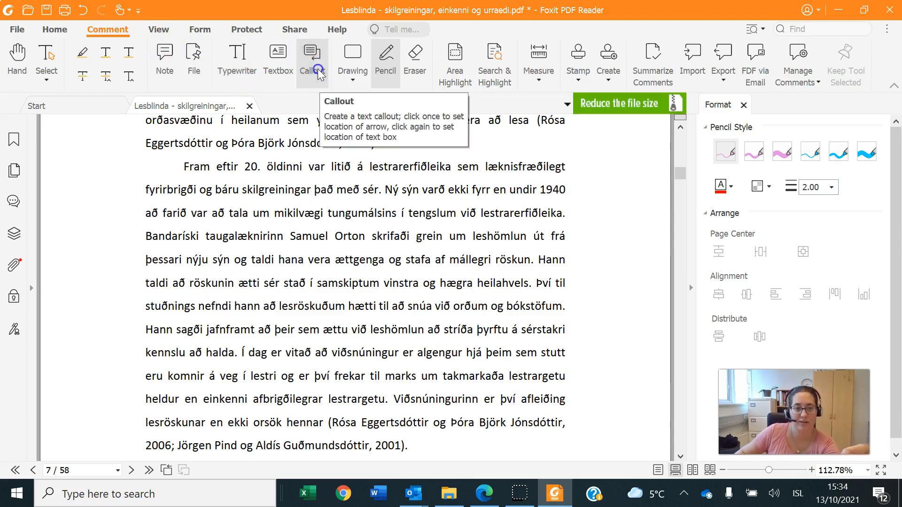
left_click(143, 209)
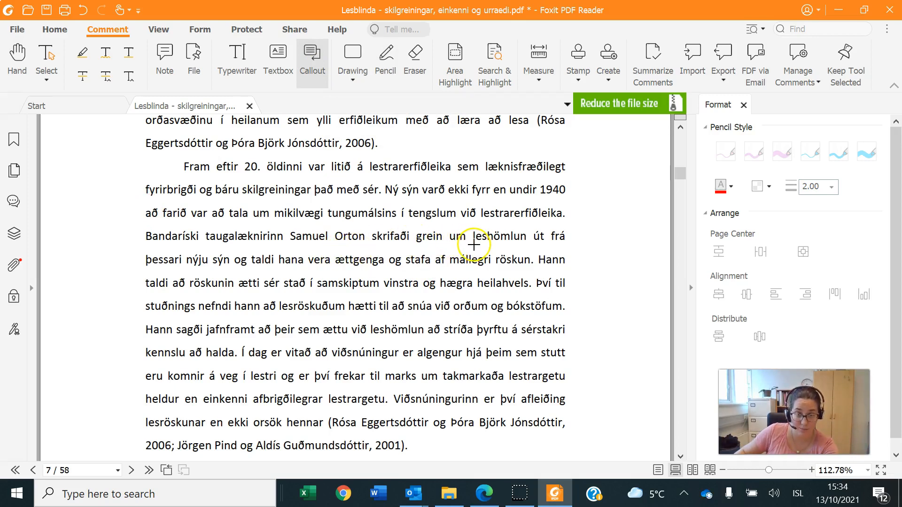
left_click_drag(485, 245, 40, 249)
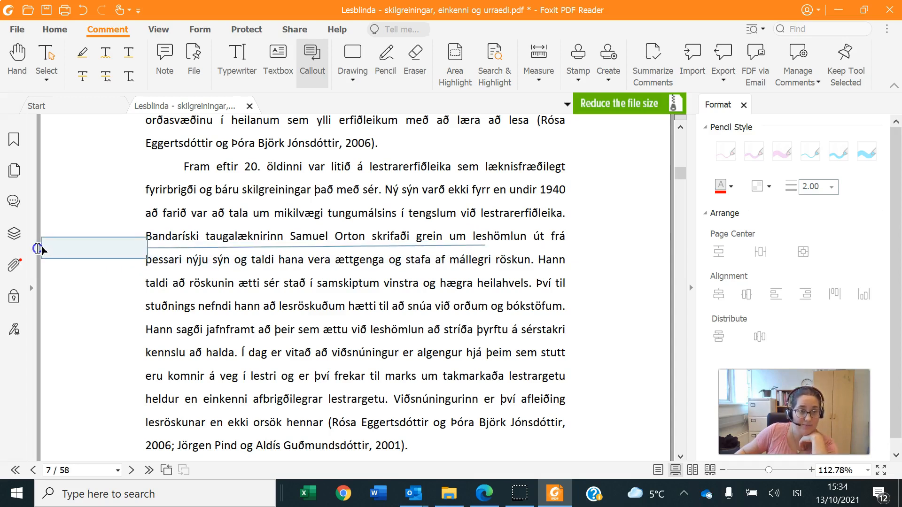
mouse_move(40, 249)
left_mouse_down()
mouse_move(69, 247)
mouse_move(38, 250)
mouse_move(55, 253)
left_mouse_up()
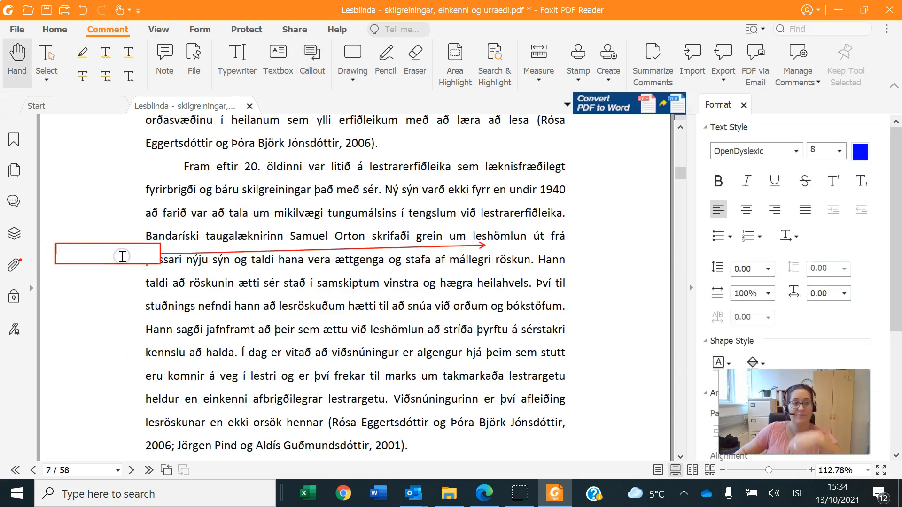
- Enter "Sjá frekar um greinina á vefsíðunni....." in the callout and finish editing its text
type("sjá frekar um")
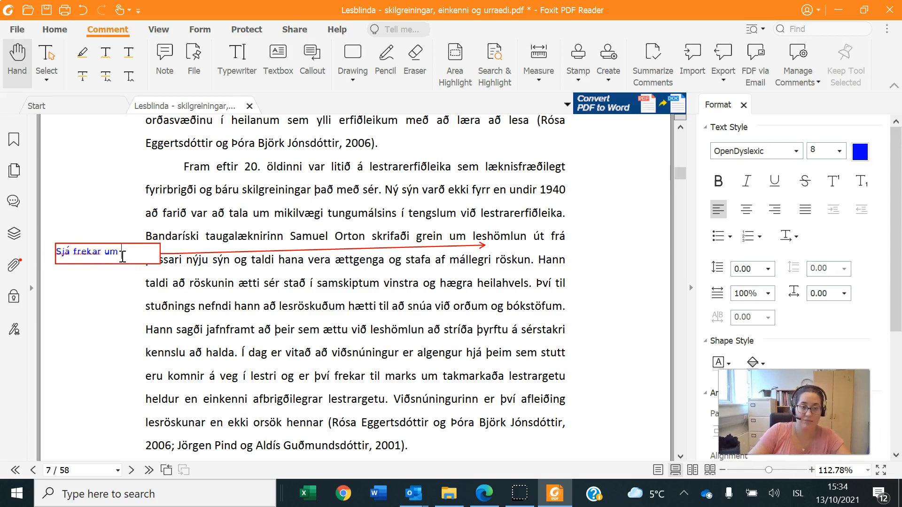
type(" greinina á vef")
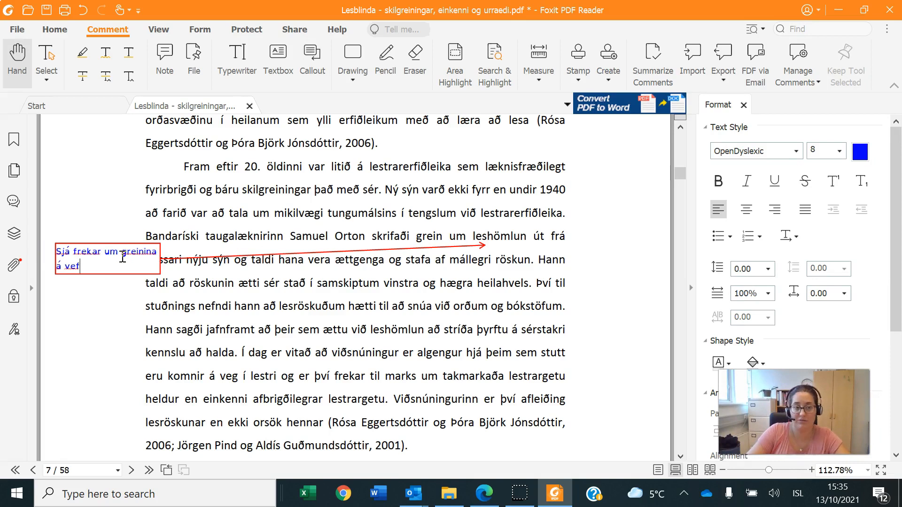
type("síðunni.....")
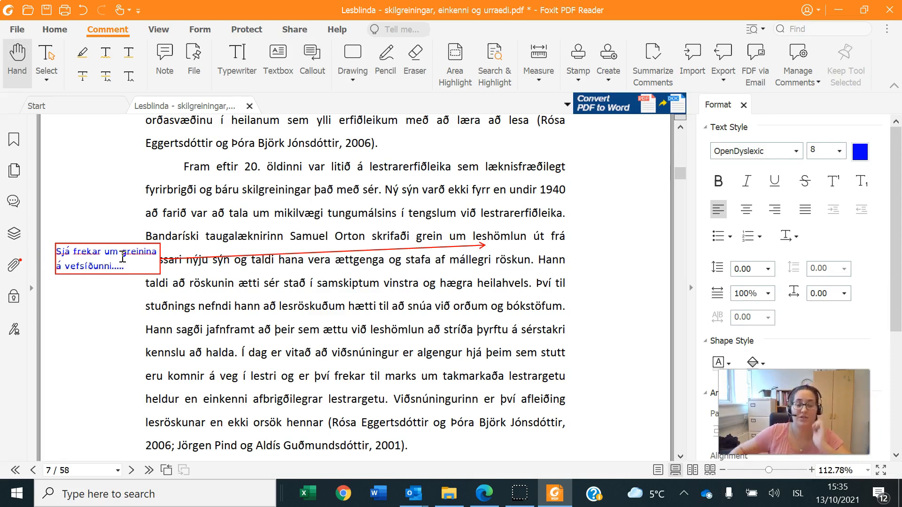
left_click(115, 314)
left_click(106, 259)
left_click(126, 322)
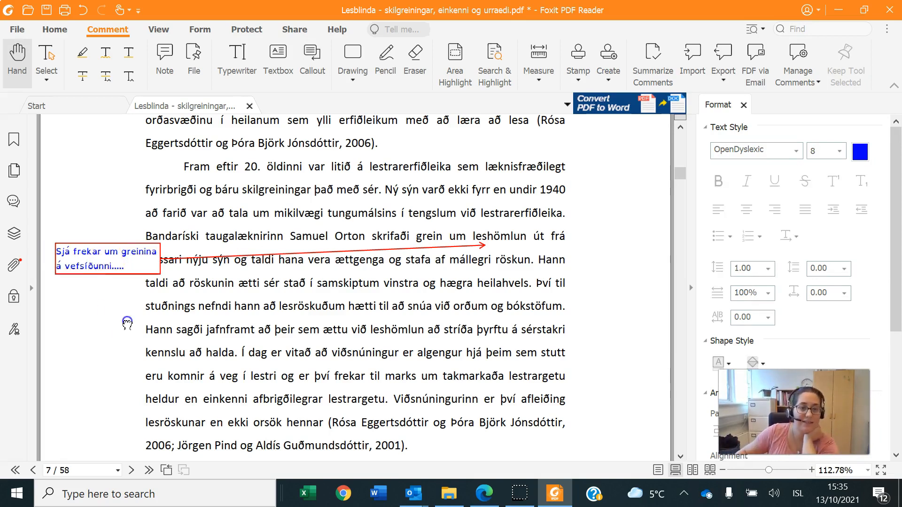
- Shift the callout box further into the outer margin, narrow it clear of the paragraph text, and deselect it
left_click_drag(95, 254, 84, 251)
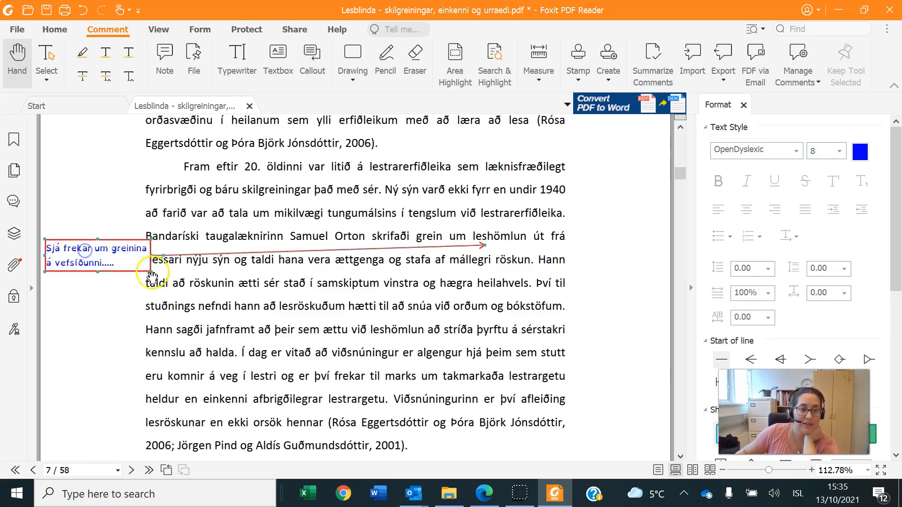
left_click_drag(153, 257, 104, 248)
left_click(133, 318)
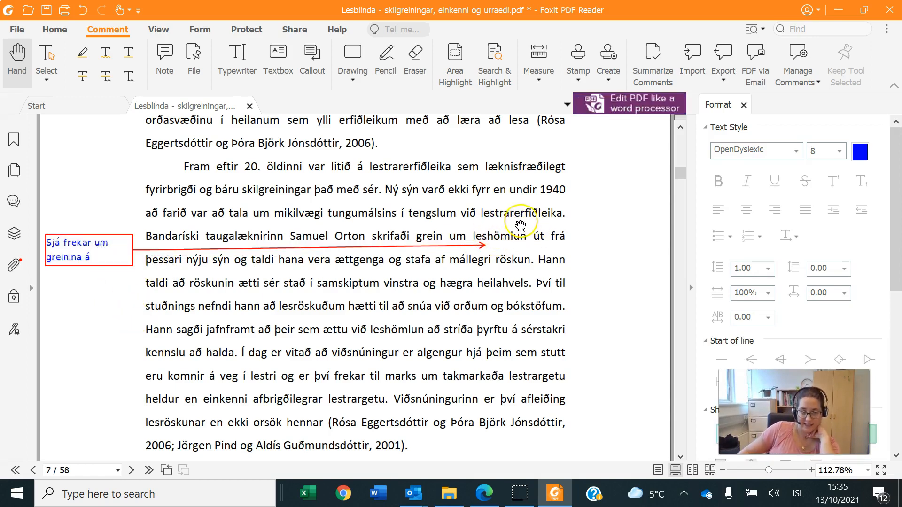
scroll(228, 306, "down", 2)
scroll(230, 302, "up", 2)
scroll(230, 301, "up", 10)
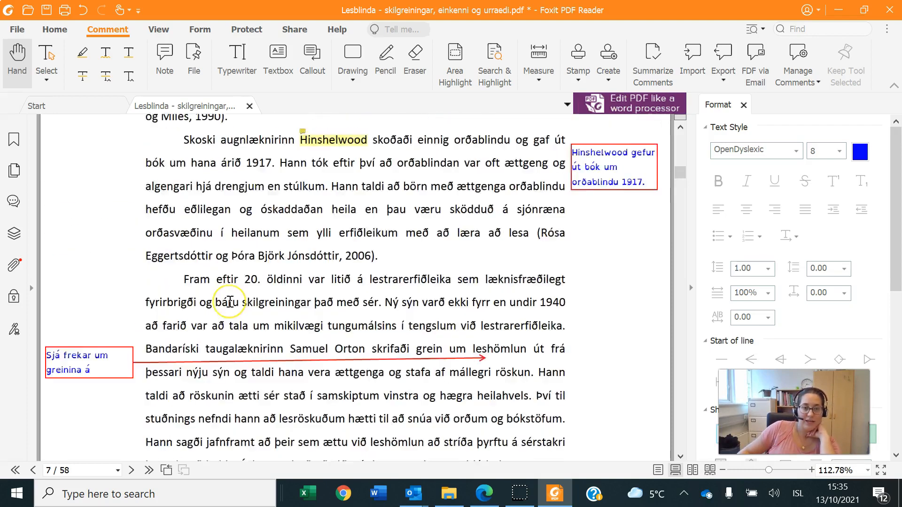
scroll(230, 302, "up", 4)
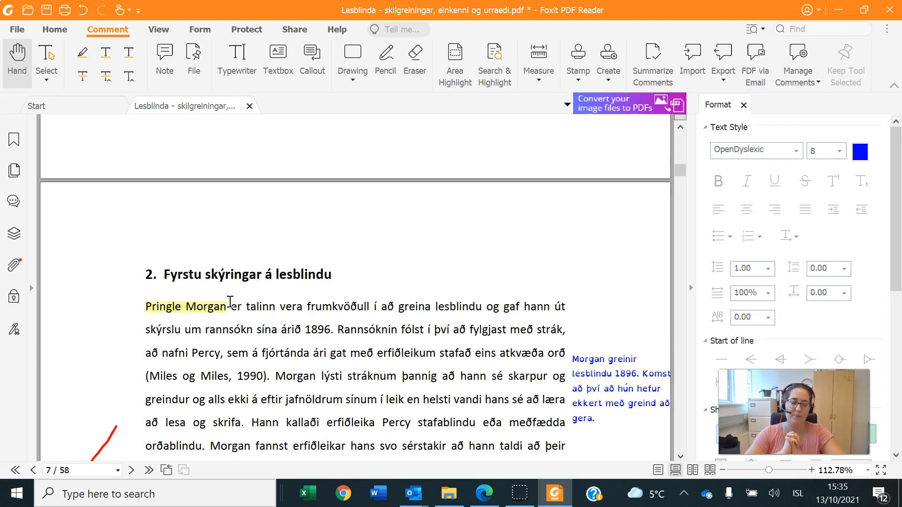
left_click(233, 300)
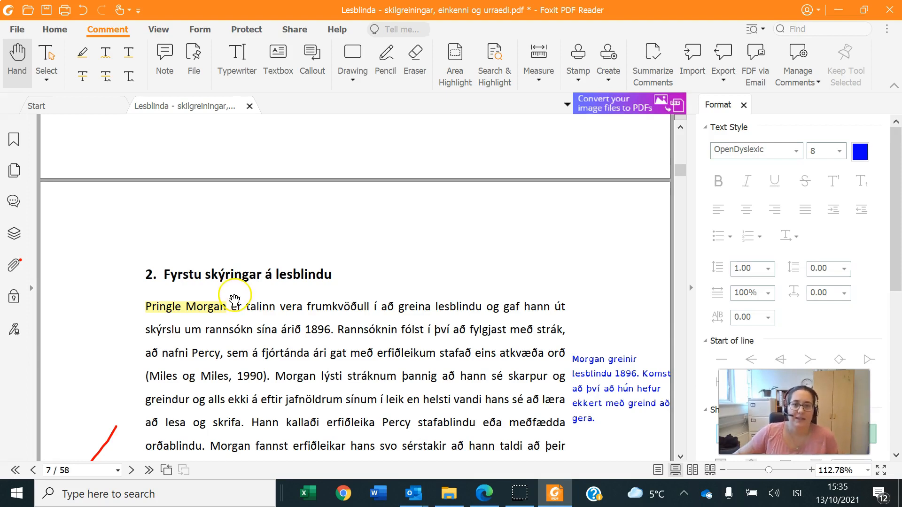